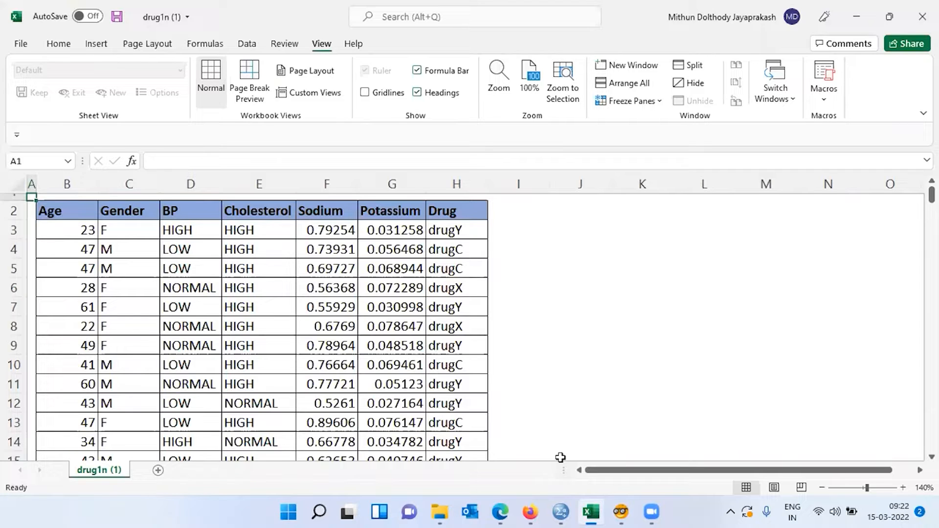
# Step: Walk through the dataset's column headers in row 2, from Age across to Drug
pyautogui.press('Down')
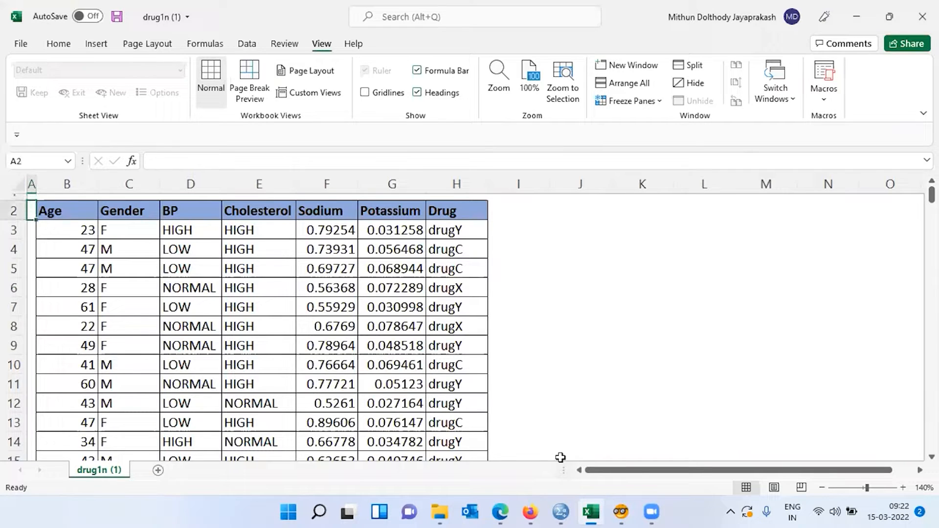
pyautogui.press('Right')
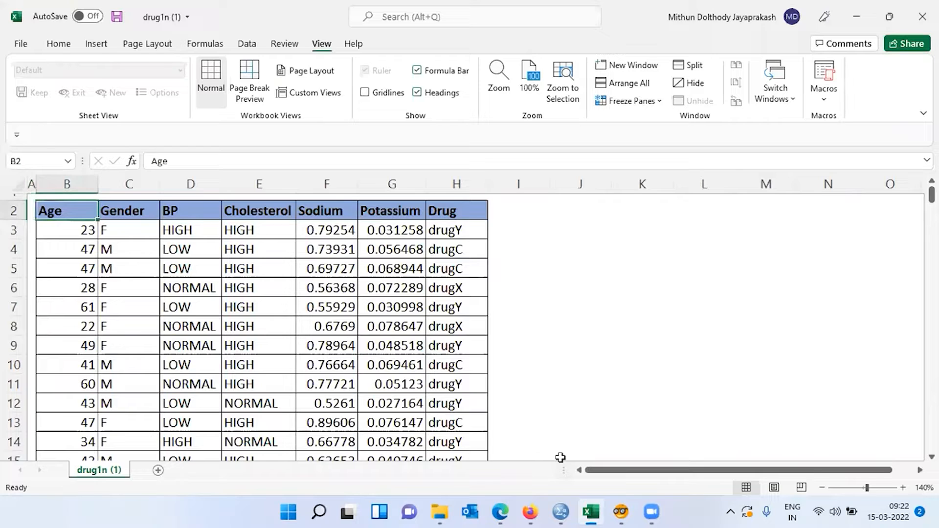
pyautogui.press('Right')
pyautogui.press('Right')
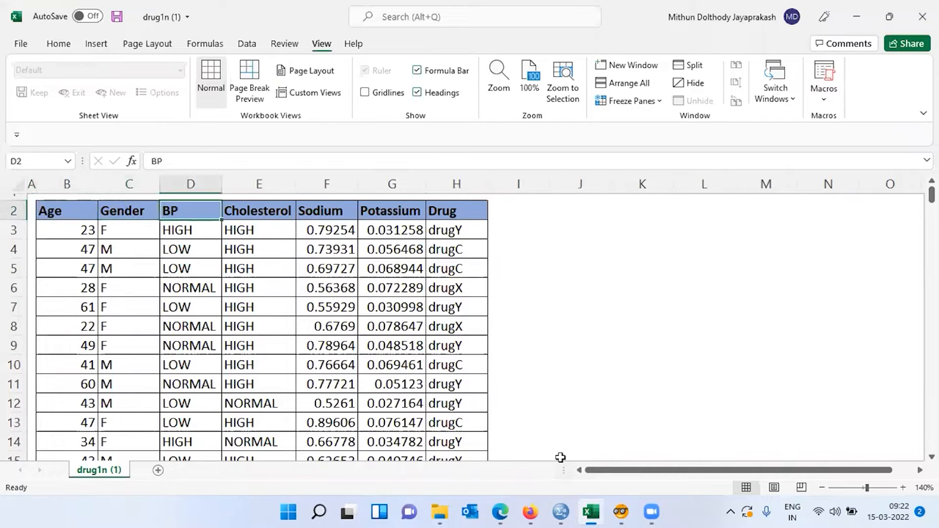
pyautogui.press('Right')
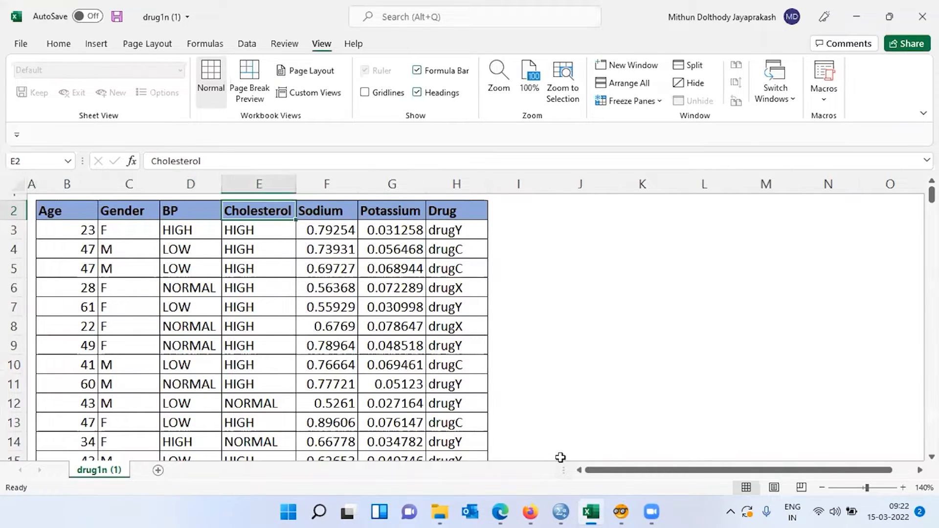
pyautogui.press('Right')
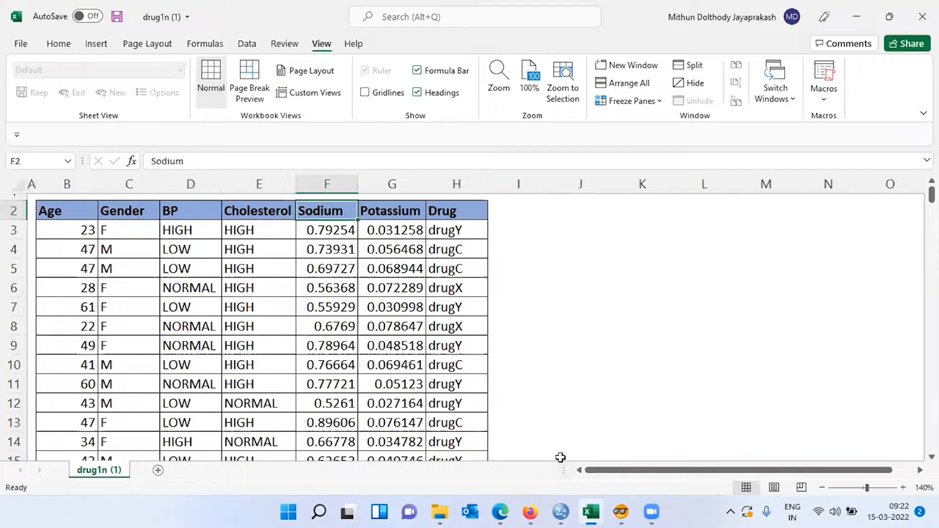
pyautogui.press('Right')
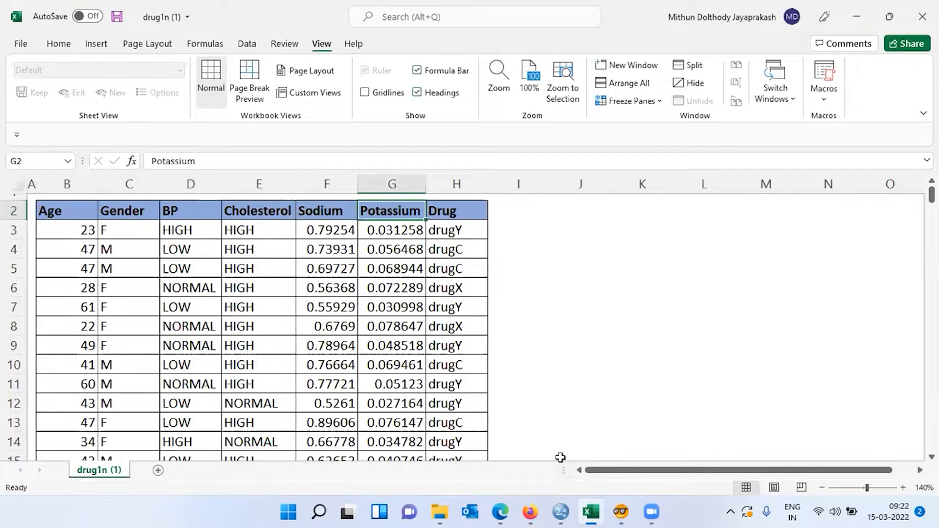
pyautogui.press('Right')
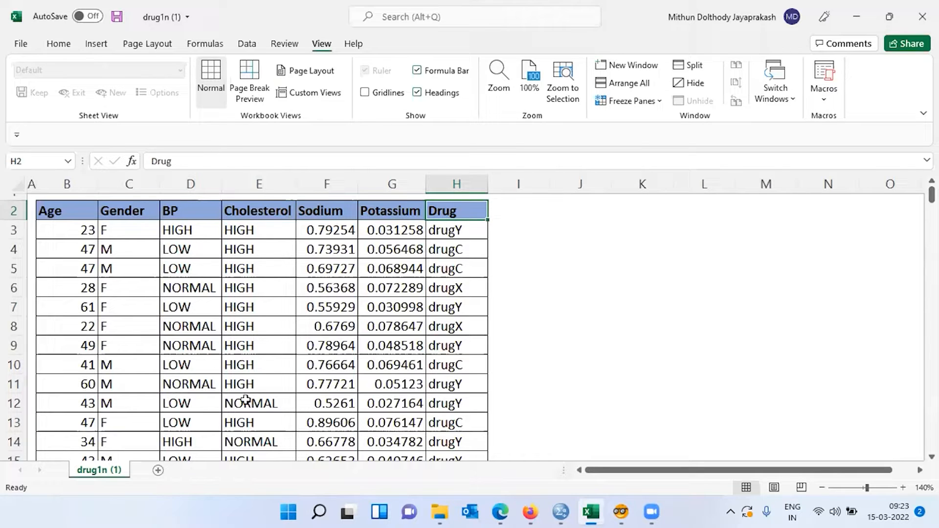
# Step: Highlight the categorical columns Gender, BP, Cholesterol and Drug together
pyautogui.click(141, 180)
pyautogui.moveTo(140, 180); pyautogui.dragTo(255, 185)
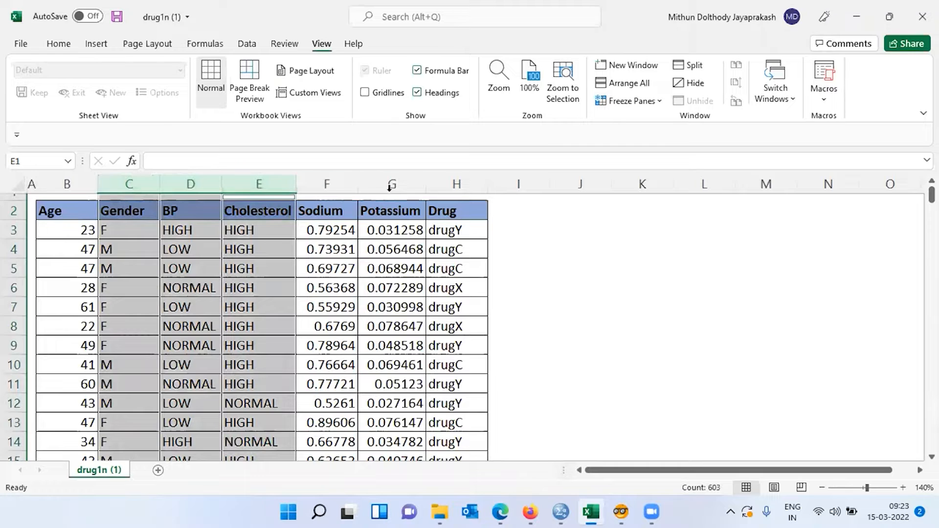
pyautogui.keyDown('ctrl'); pyautogui.click(455, 182); pyautogui.keyUp('ctrl')
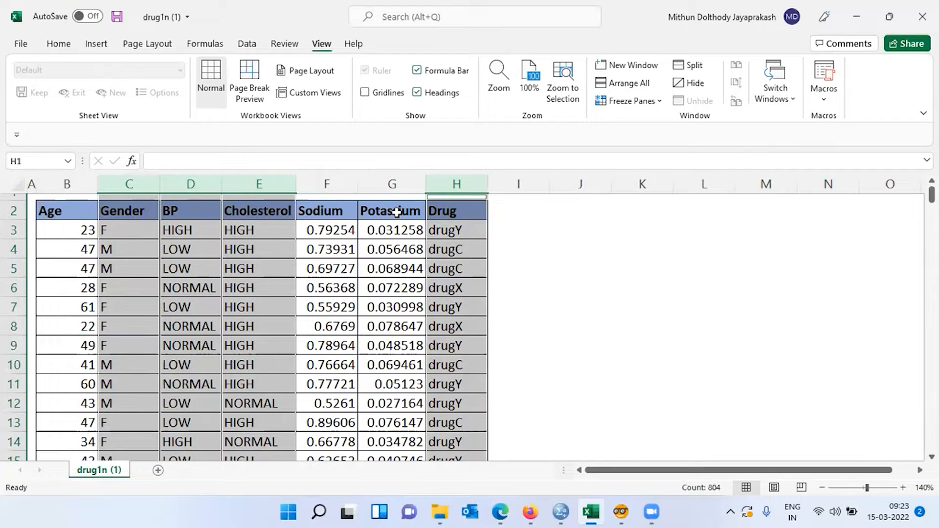
# Step: Check the last record of the Age column and return to the column's header
pyautogui.click(88, 231)
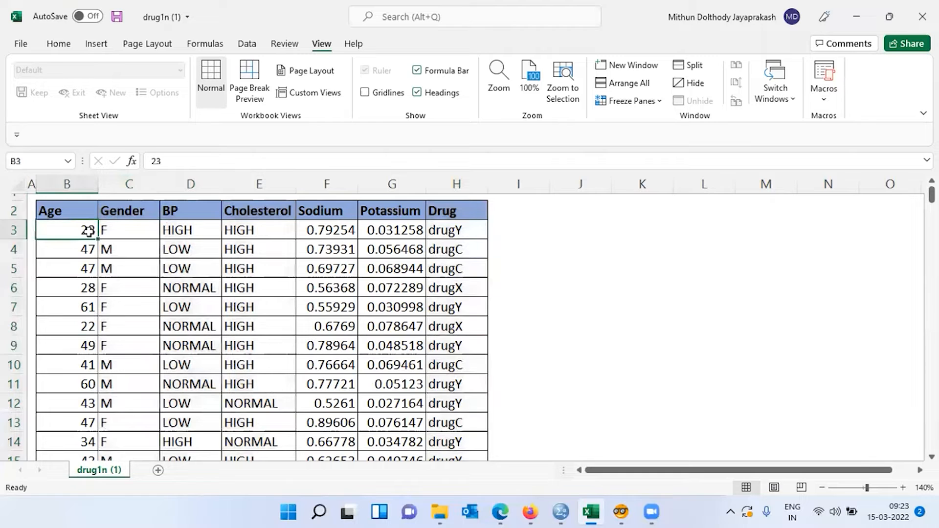
pyautogui.hotkey('ctrl', 'Down')
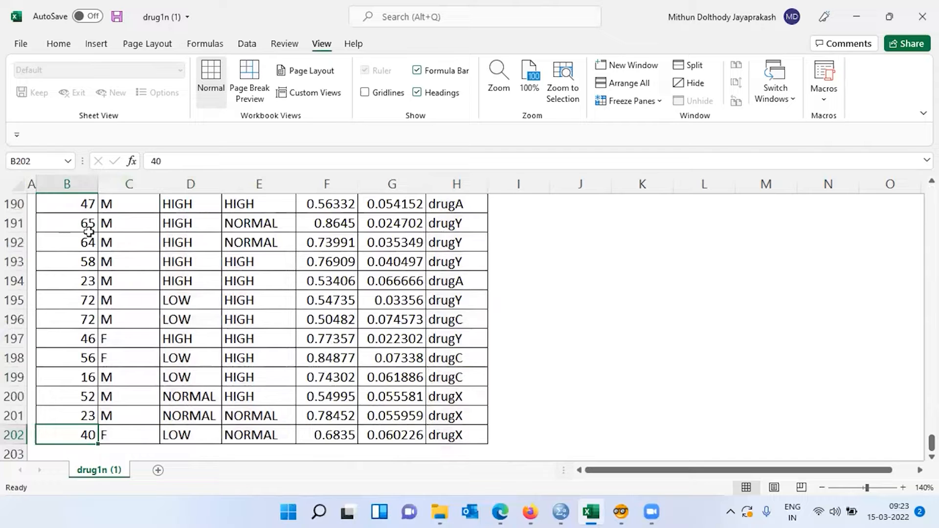
pyautogui.hotkey('ctrl', 'Up')
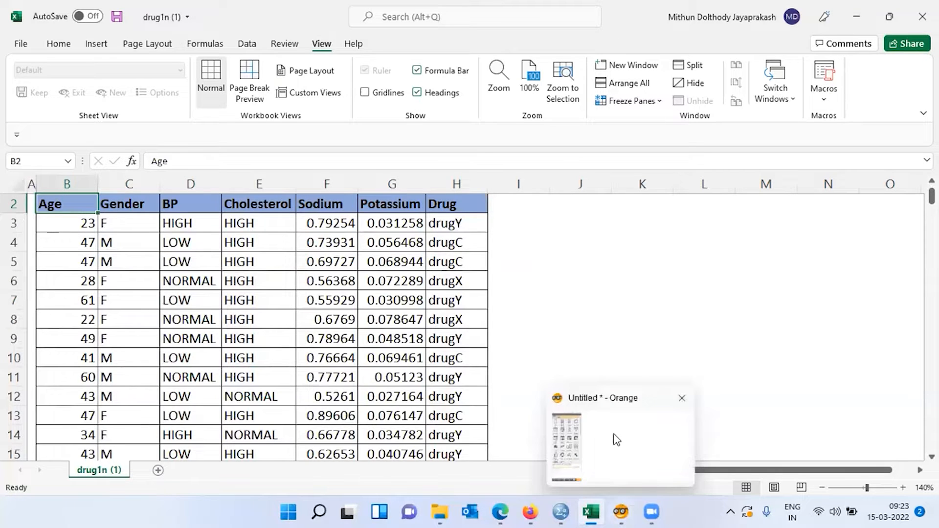
# Step: Switch to Orange, place a File widget on the empty canvas and open its settings
pyautogui.click(615, 438)
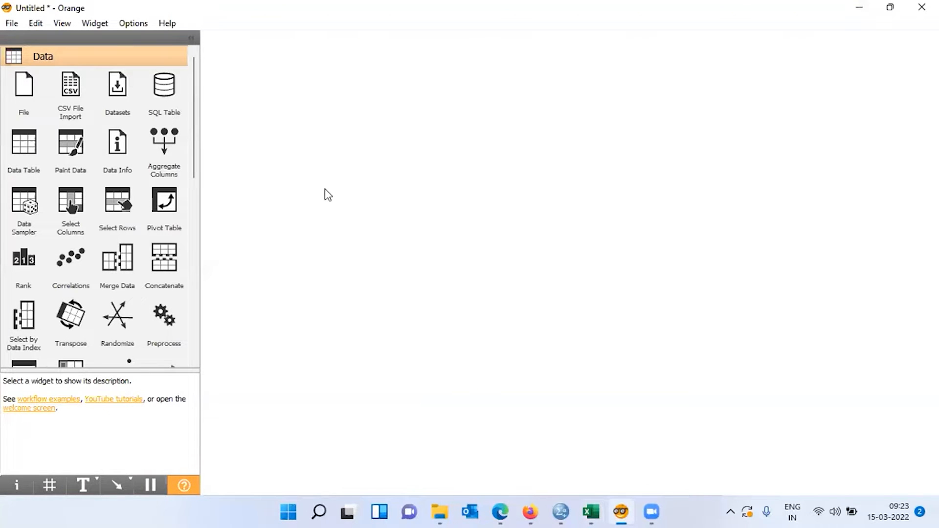
pyautogui.moveTo(29, 93); pyautogui.dragTo(302, 147)
pyautogui.doubleClick(302, 146)
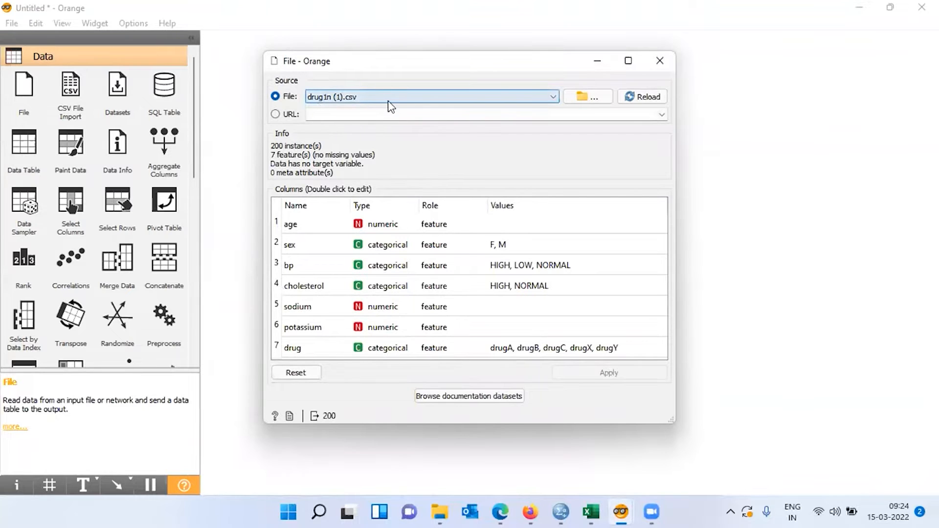
# Step: Load the drug1n (1) CSV file from the R sample files folder into the File widget and reload it
pyautogui.click(591, 97)
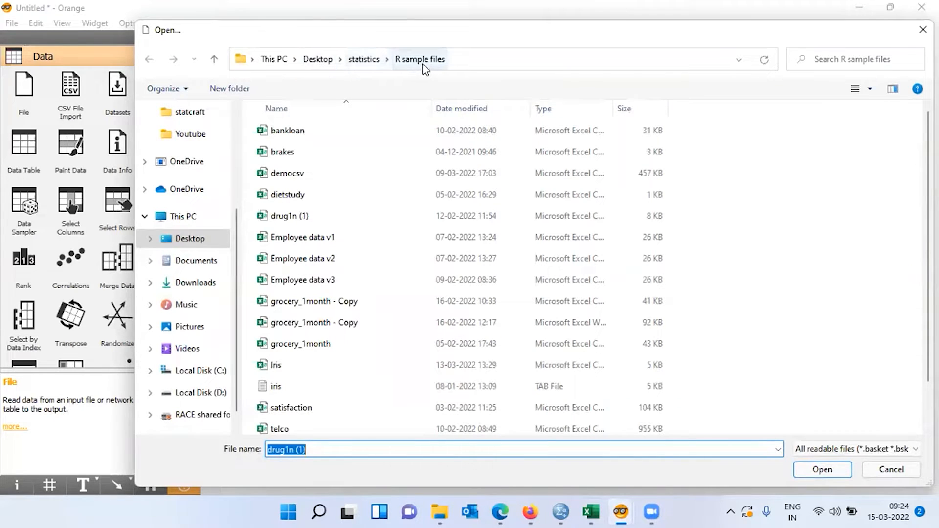
pyautogui.click(298, 219)
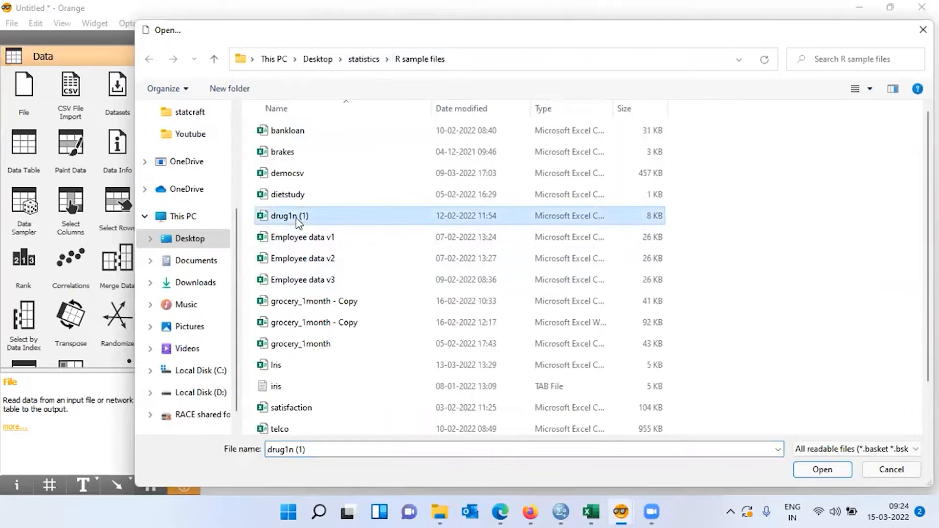
pyautogui.click(814, 469)
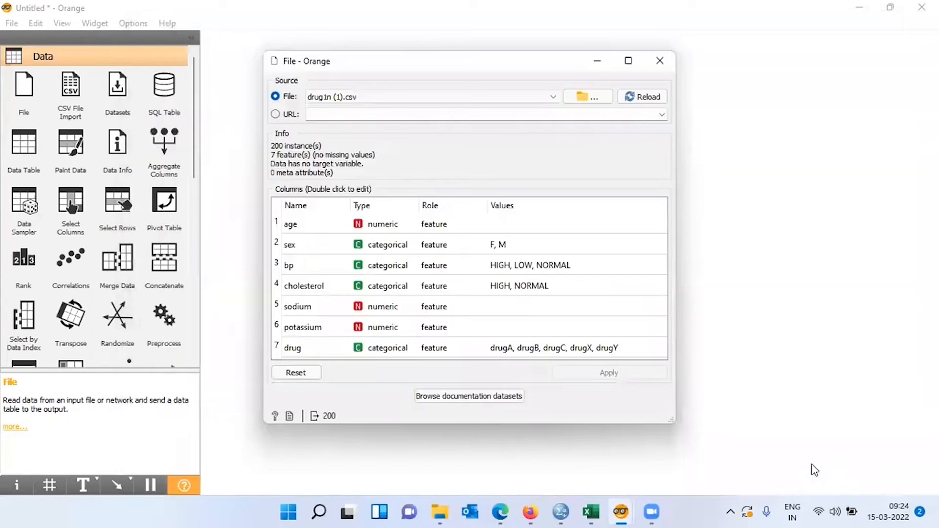
pyautogui.click(660, 98)
# Step: Set the role of the drug column to target, apply the change and close the File widget's settings
pyautogui.doubleClick(315, 349)
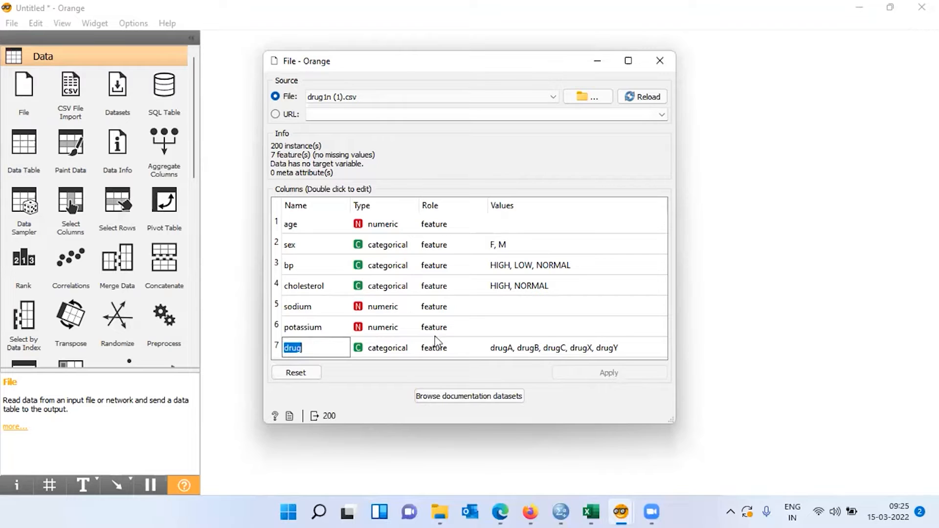
pyautogui.doubleClick(456, 349)
pyautogui.click(456, 349)
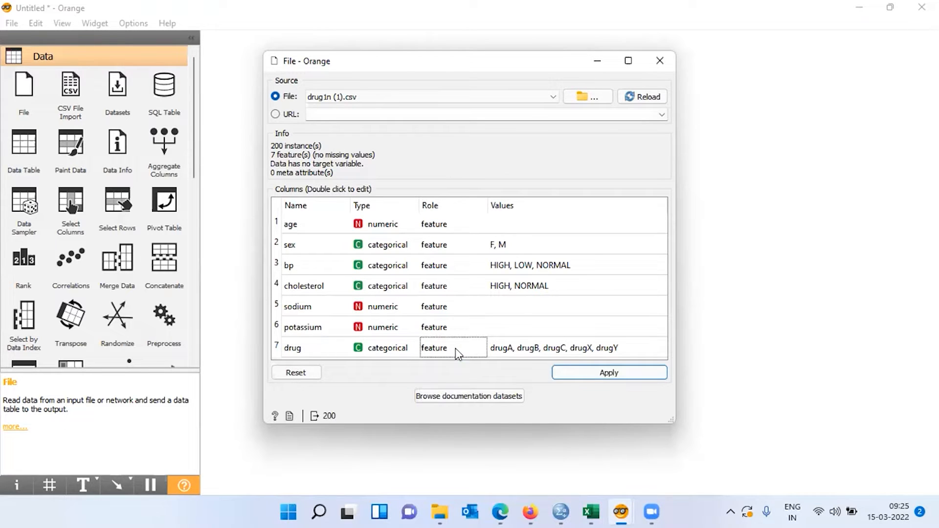
pyautogui.doubleClick(456, 348)
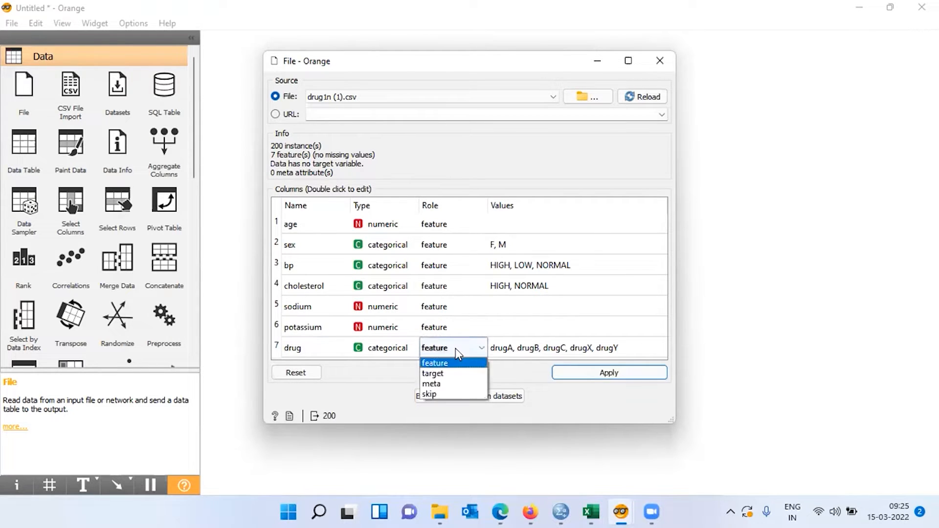
pyautogui.click(440, 374)
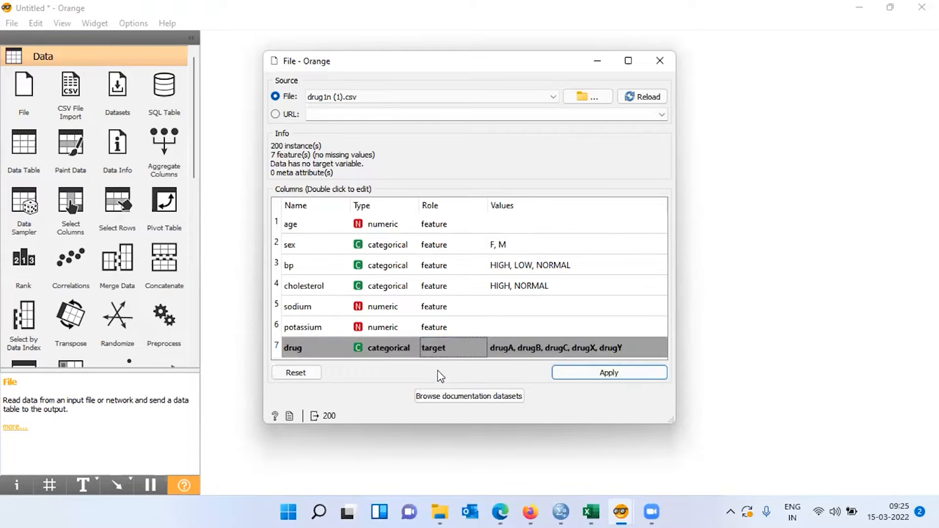
pyautogui.click(624, 373)
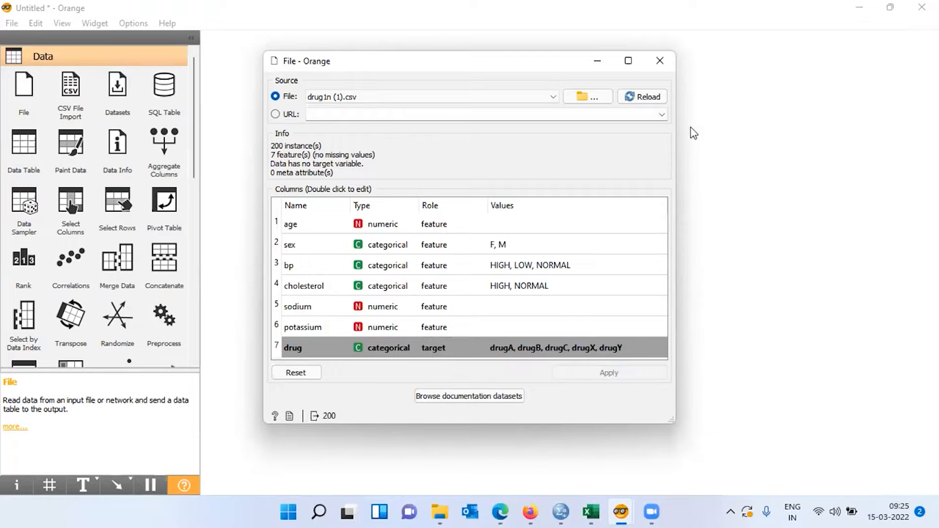
pyautogui.click(660, 61)
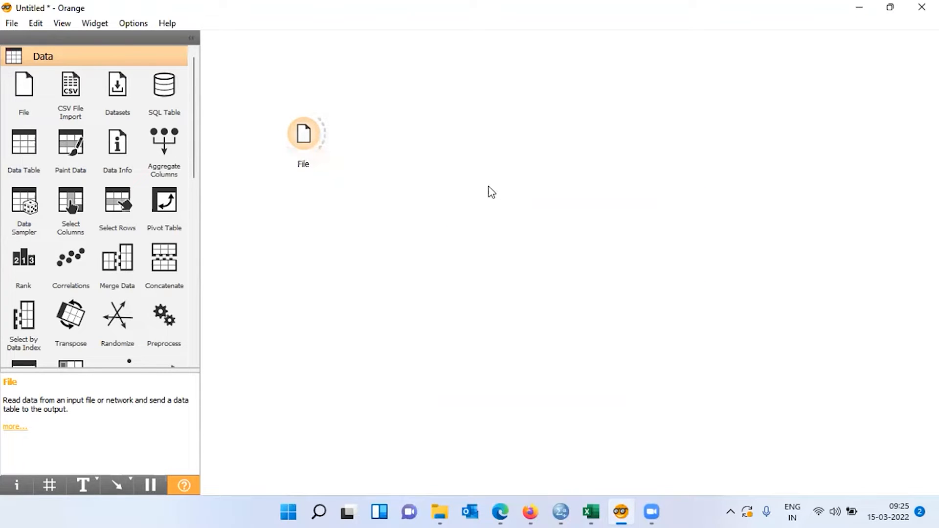
# Step: Add a Data Table widget, connect the File widget's output to it and open the table
pyautogui.click(28, 147)
pyautogui.moveTo(325, 142); pyautogui.dragTo(389, 134)
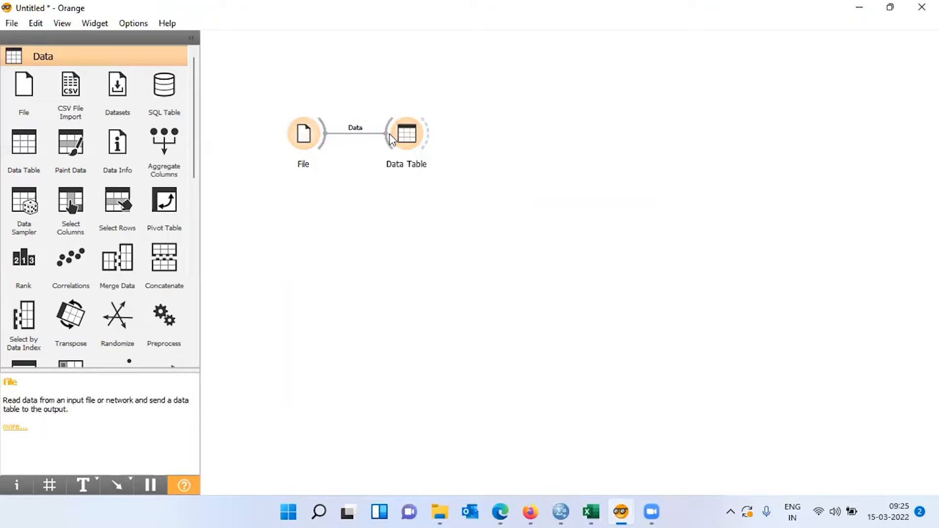
pyautogui.doubleClick(418, 134)
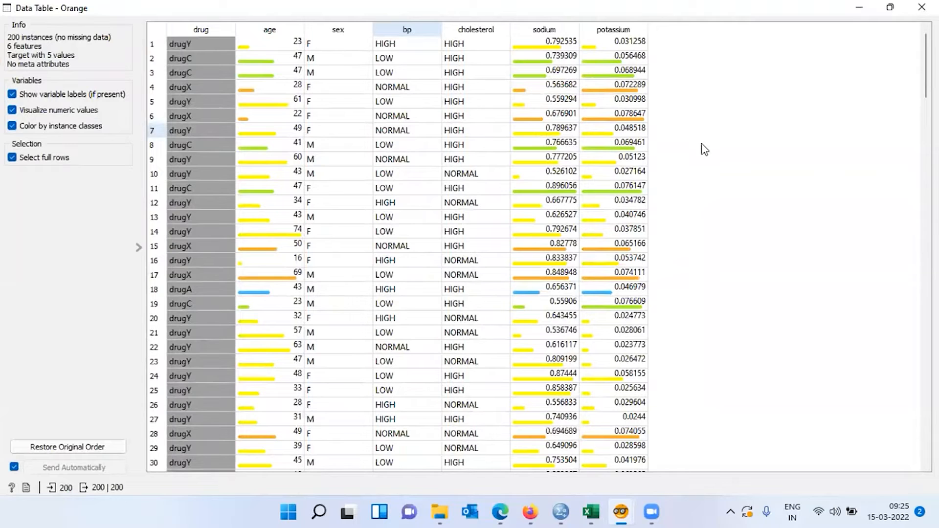
# Step: Turn numeric value visualization and coloring by instance classes off and back on in the data table
pyautogui.click(13, 110)
pyautogui.click(12, 126)
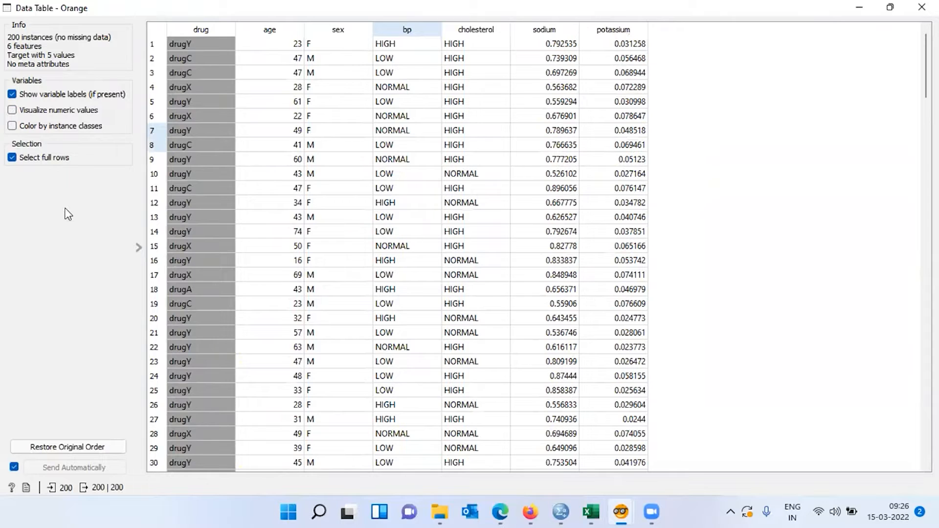
pyautogui.click(12, 111)
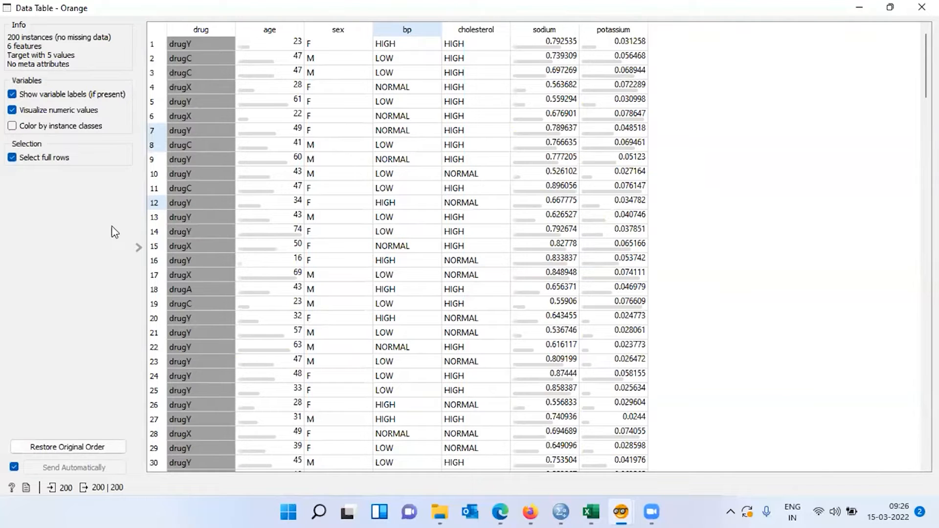
pyautogui.click(12, 126)
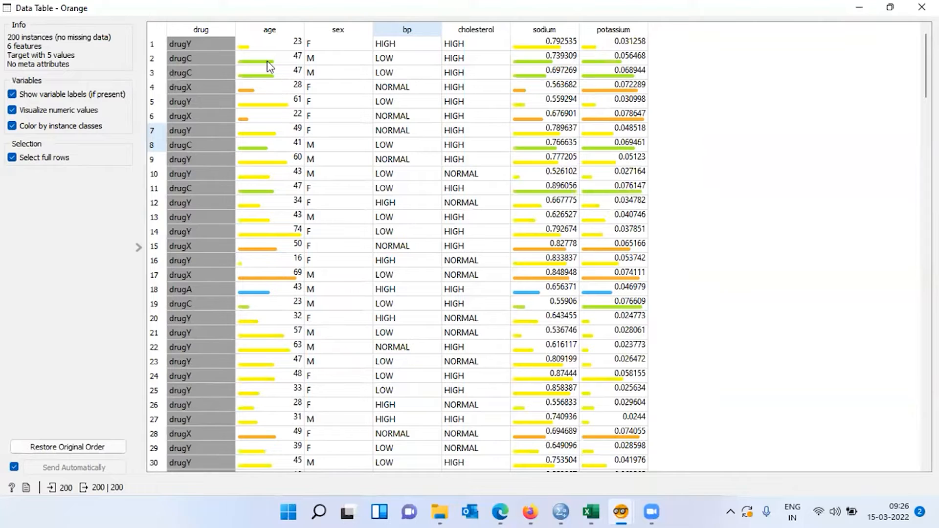
# Step: Examine the age bars and class colors of rows 1, 14, 18 and 8, and close the data table
pyautogui.click(263, 49)
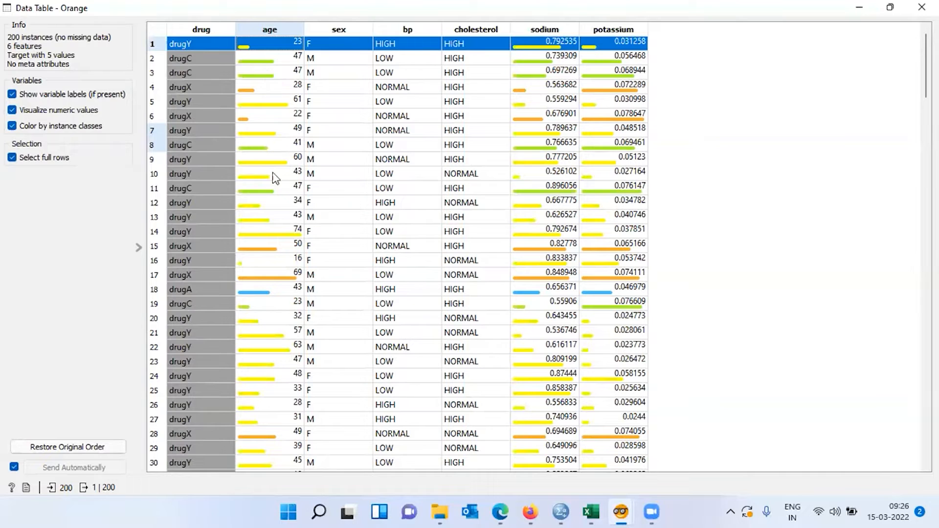
pyautogui.click(266, 237)
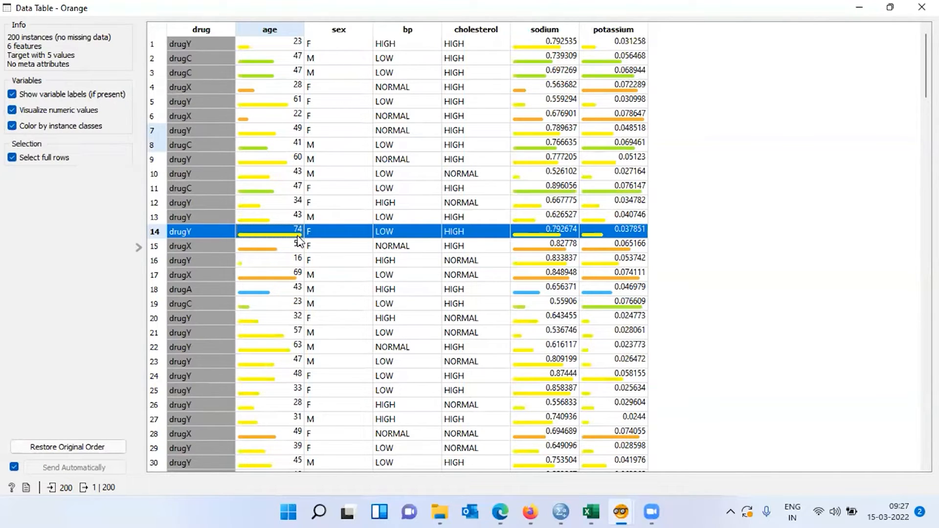
pyautogui.click(270, 294)
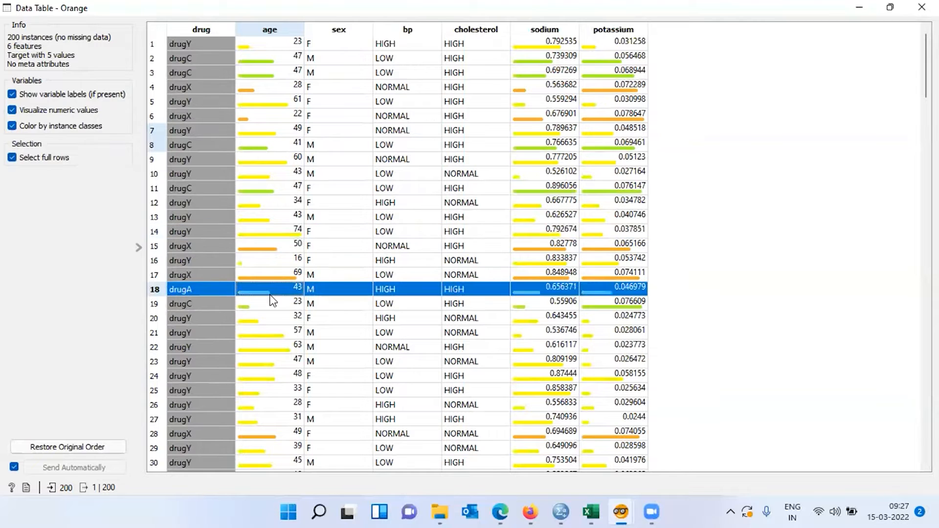
pyautogui.click(272, 150)
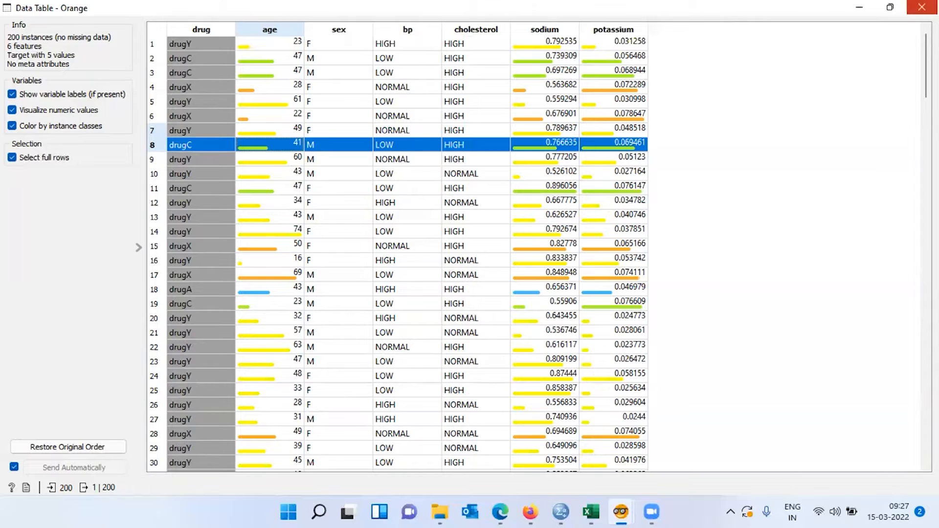
pyautogui.click(921, 7)
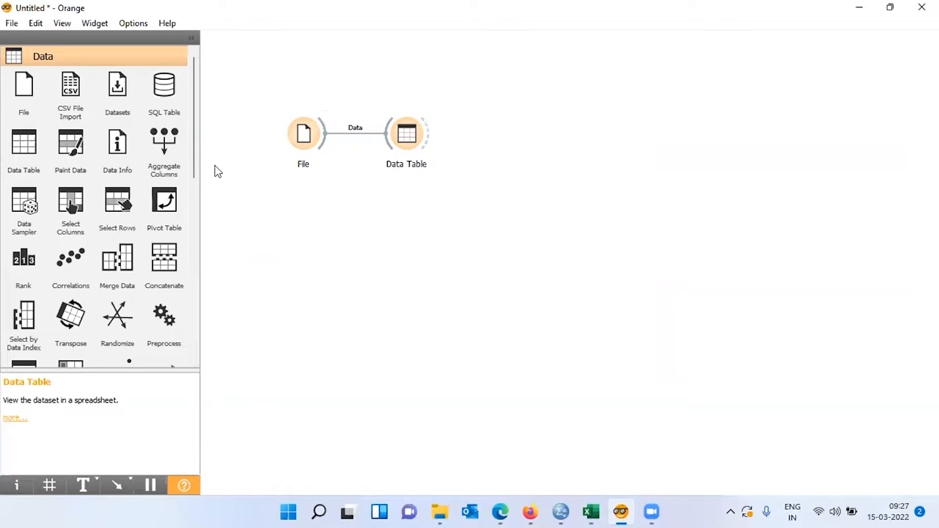
# Step: Add a Distributions widget from the Visualize category, connect the Data Table's output to it and open it
pyautogui.moveTo(195, 163); pyautogui.dragTo(193, 323)
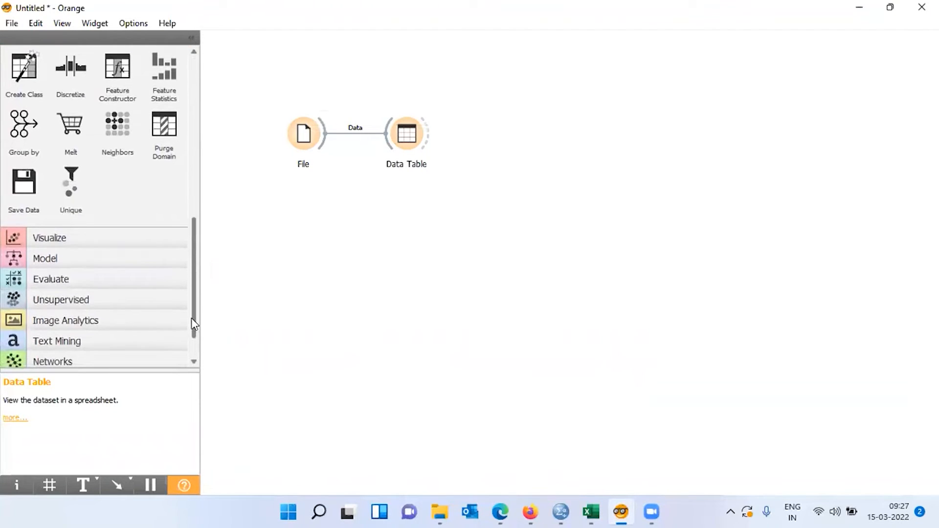
pyautogui.click(86, 242)
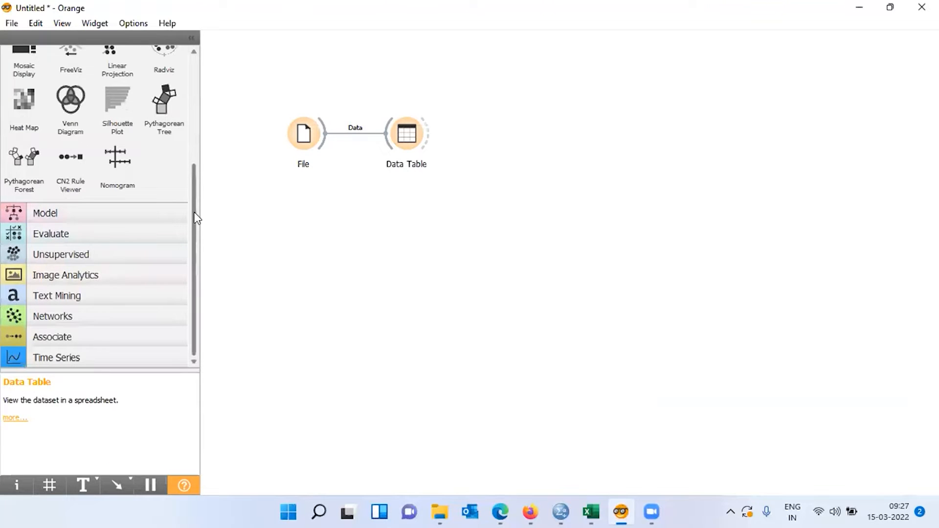
pyautogui.moveTo(195, 217); pyautogui.dragTo(194, 113)
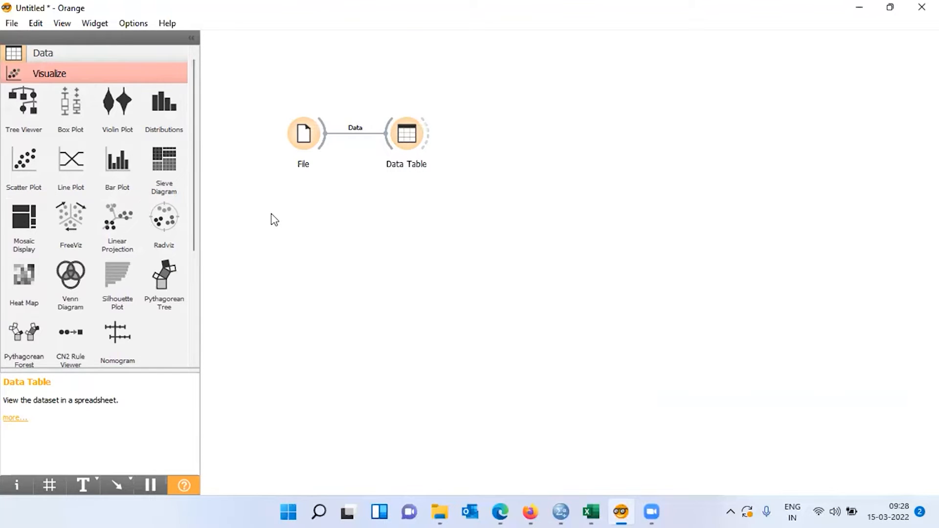
pyautogui.click(170, 114)
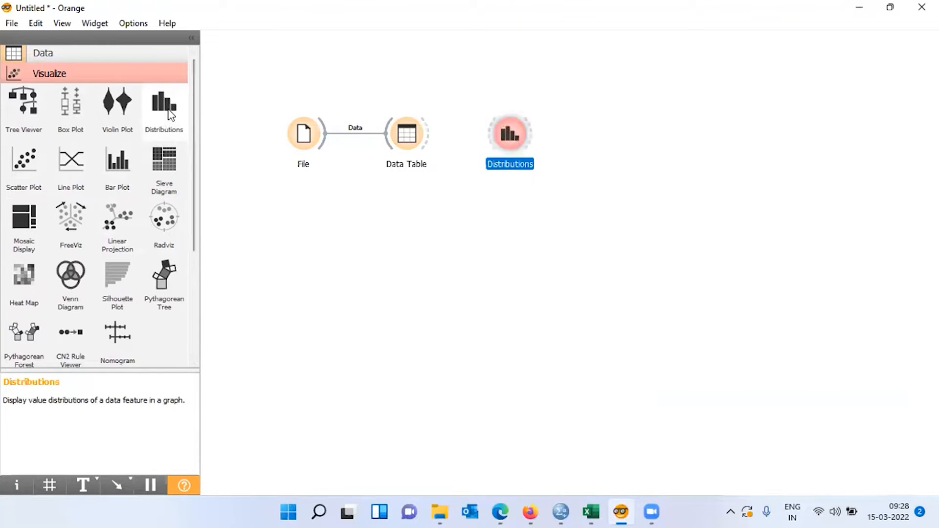
pyautogui.moveTo(429, 143); pyautogui.dragTo(489, 133)
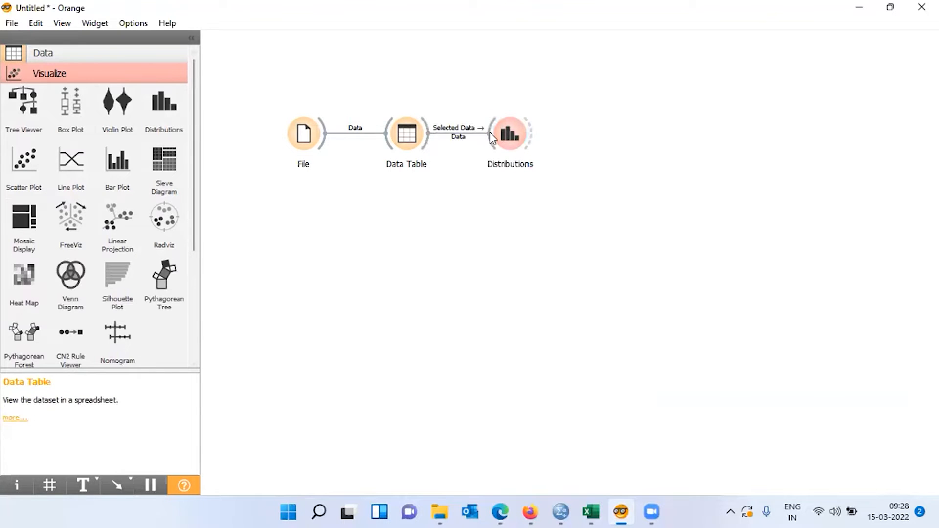
pyautogui.doubleClick(509, 137)
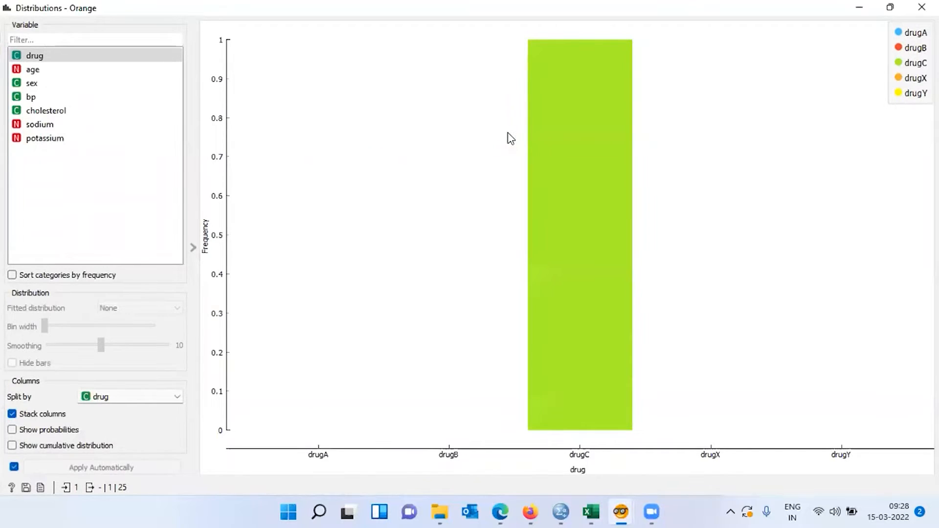
# Step: Remove the split from the drug distribution, sort its categories by frequency and close the Distributions widget
pyautogui.click(178, 400)
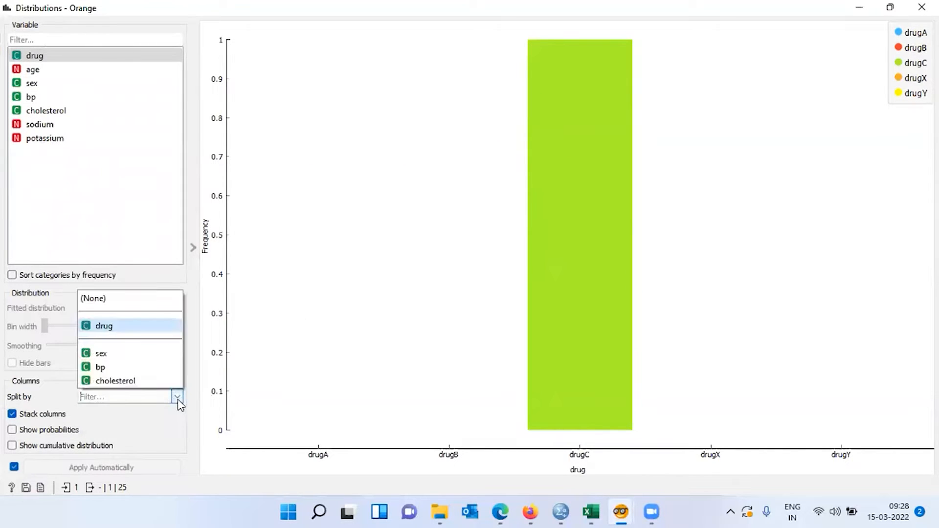
pyautogui.click(131, 302)
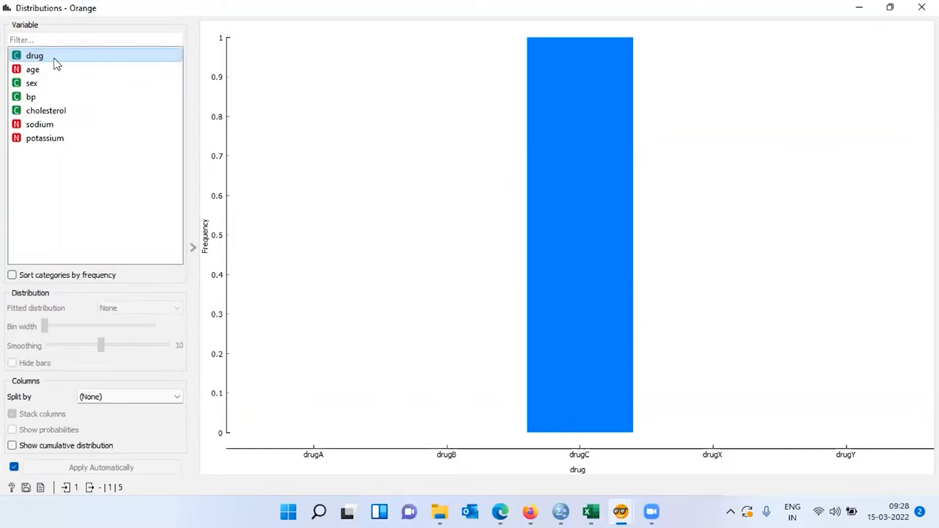
pyautogui.click(12, 276)
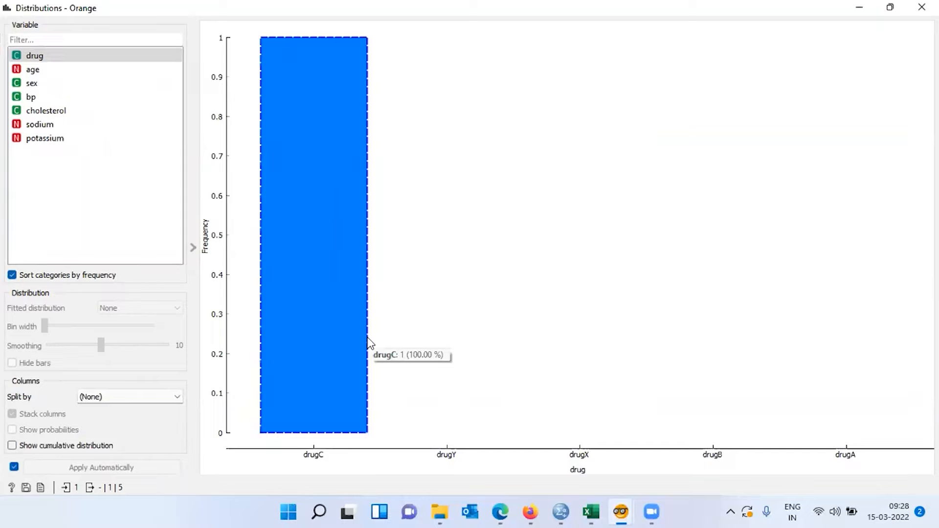
pyautogui.press('Escape')
# Step: Clear the row selection in the data table and review the drug distribution for the whole dataset
pyautogui.doubleClick(419, 147)
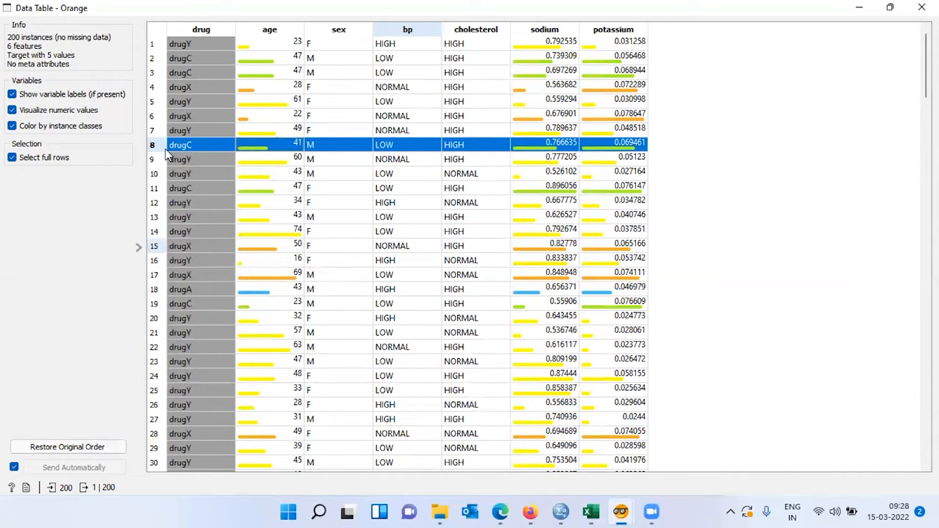
pyautogui.click(736, 139)
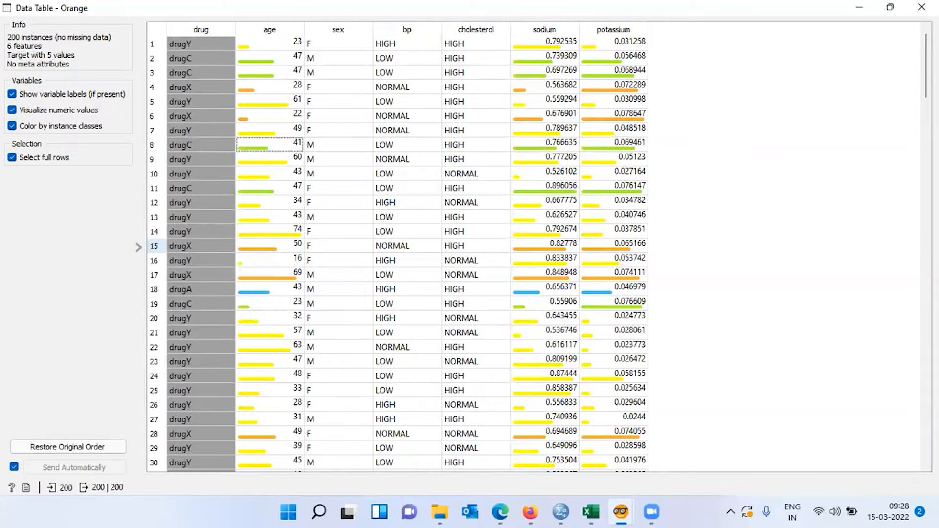
pyautogui.click(922, 6)
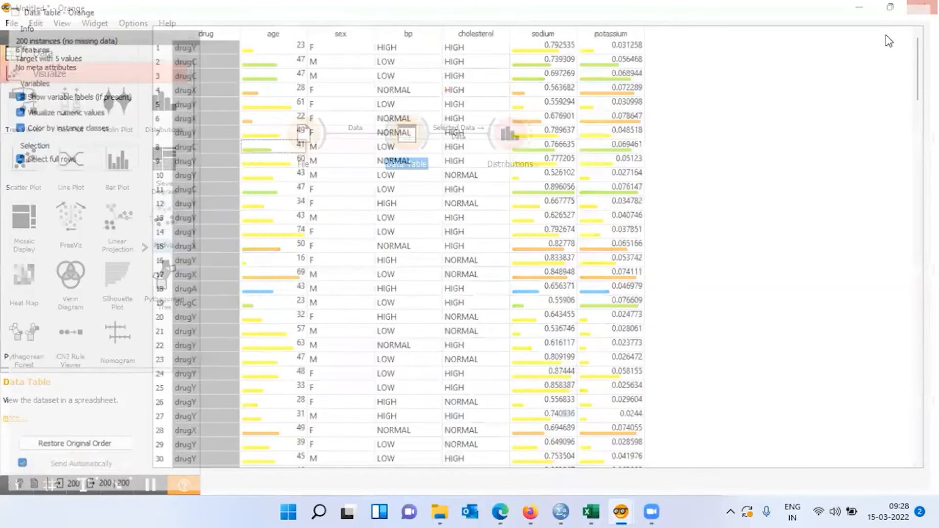
pyautogui.doubleClick(525, 147)
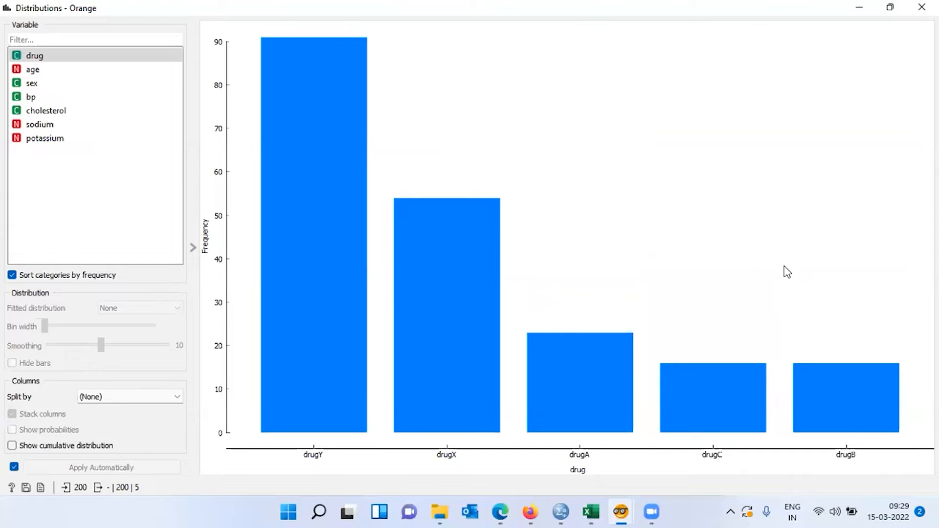
pyautogui.click(922, 6)
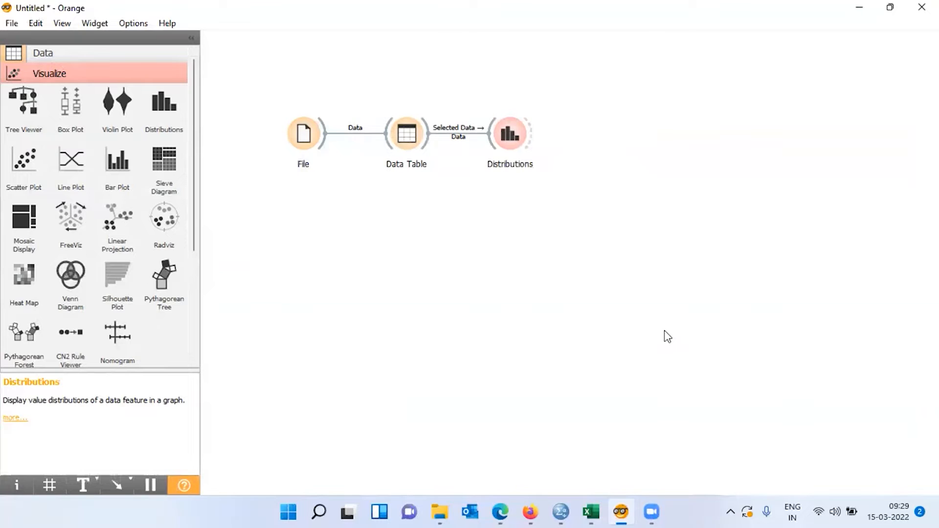
# Step: Add a Scatter Plot widget below Distributions, connect the Data Table's output to it and open the plot
pyautogui.click(34, 172)
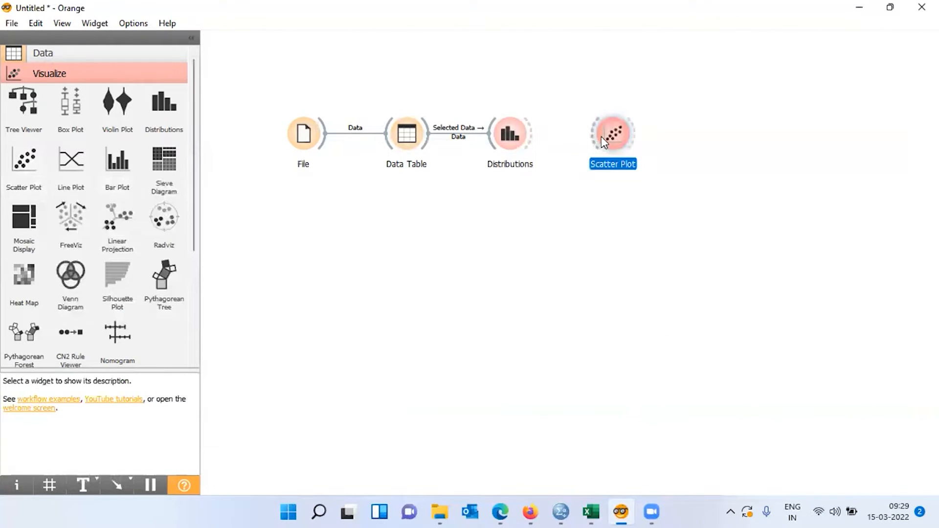
pyautogui.moveTo(603, 136); pyautogui.dragTo(501, 217)
pyautogui.moveTo(428, 138); pyautogui.dragTo(493, 215)
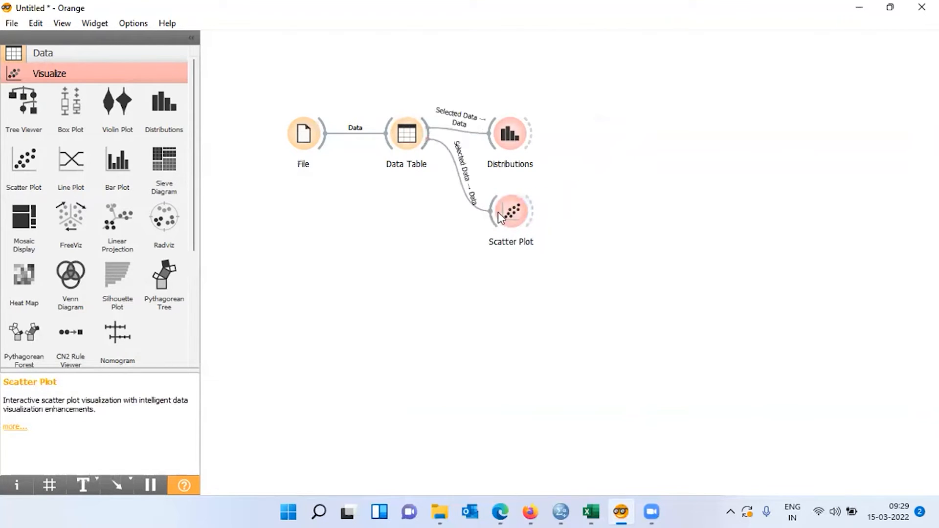
pyautogui.doubleClick(511, 222)
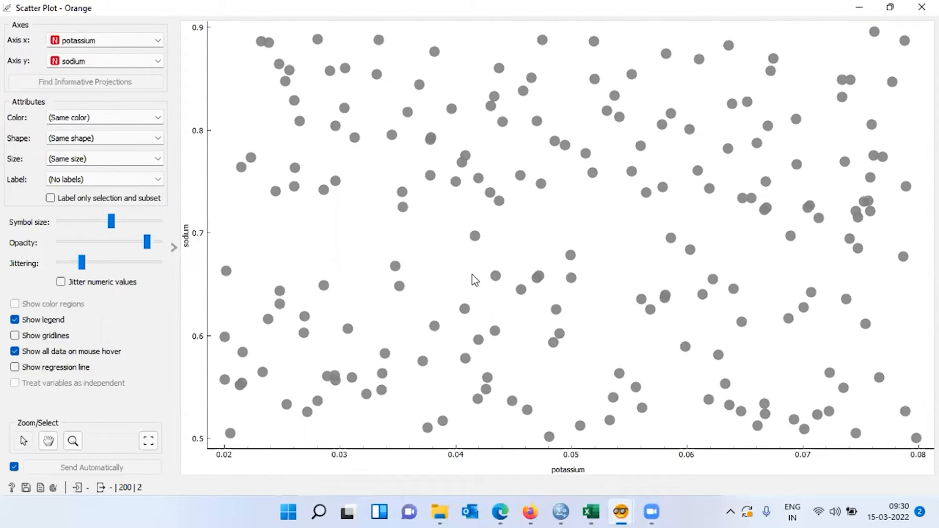
# Step: Color the potassium–sodium scatter plot points by drug, examine how the drugs are spread and close the plot
pyautogui.click(157, 117)
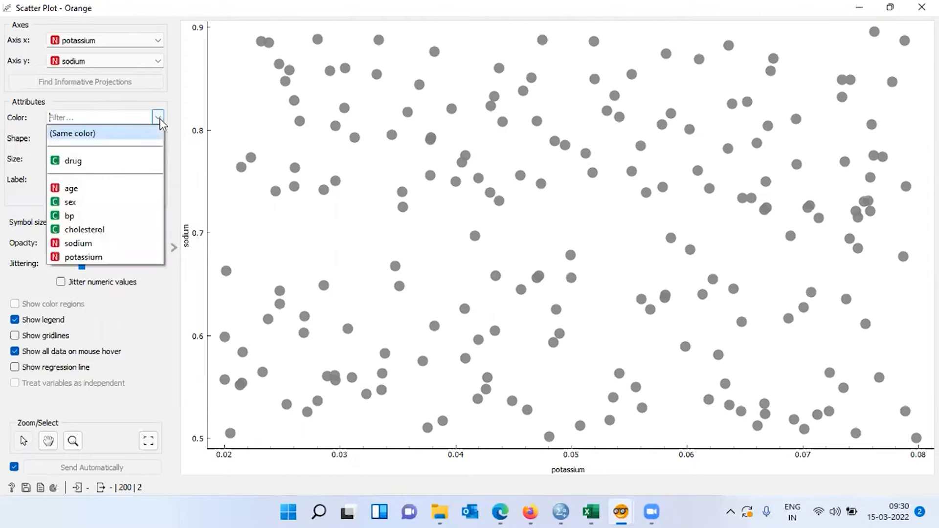
pyautogui.click(96, 160)
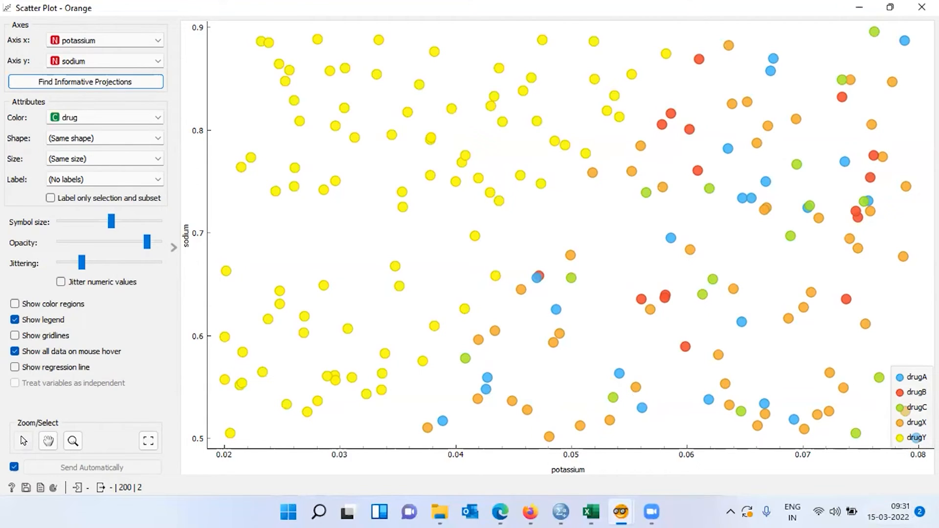
pyautogui.moveTo(557, 310)
pyautogui.moveTo(873, 204)
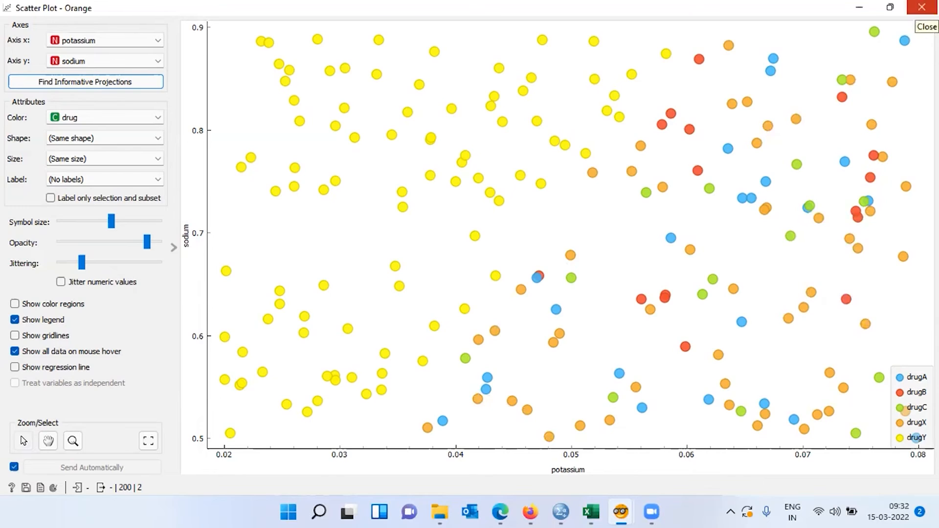
pyautogui.click(921, 6)
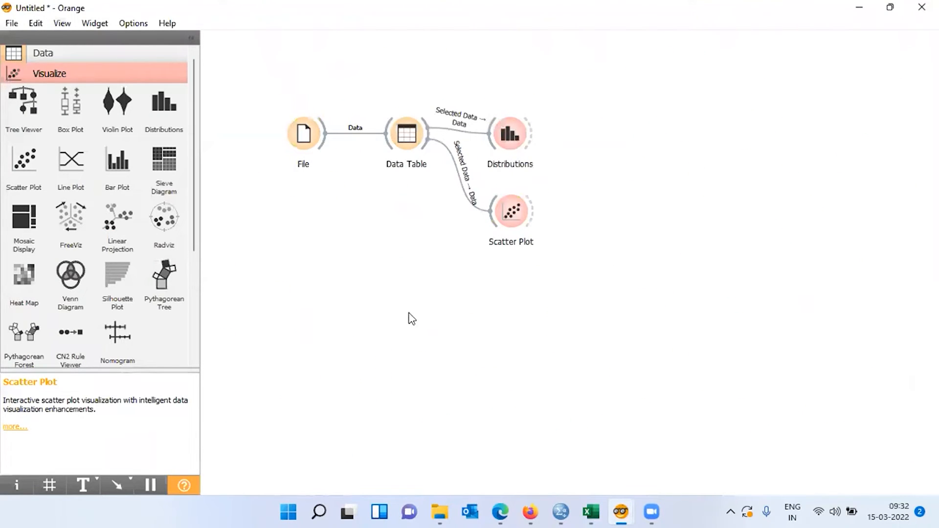
# Step: Add a Feature Constructor widget below the Scatter Plot, connect the Data Table's output to it and open it
pyautogui.click(128, 54)
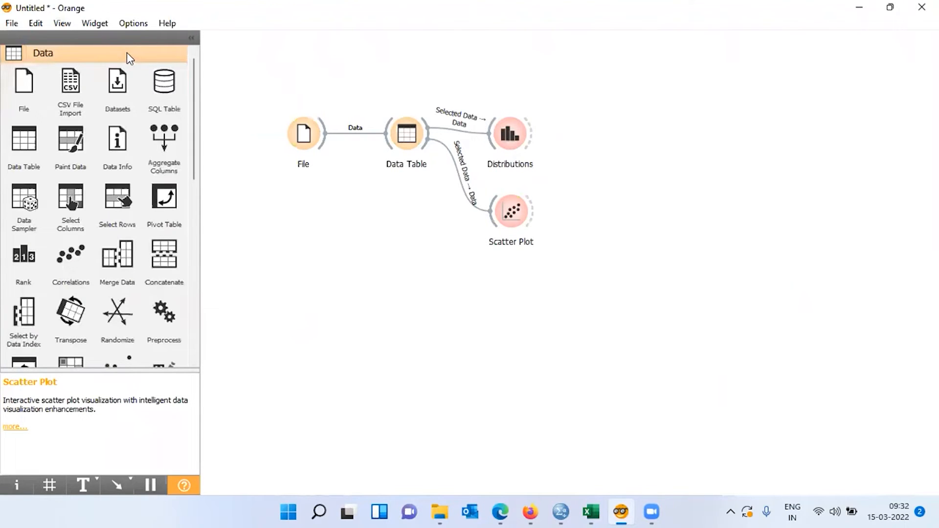
pyautogui.moveTo(192, 118); pyautogui.dragTo(196, 206)
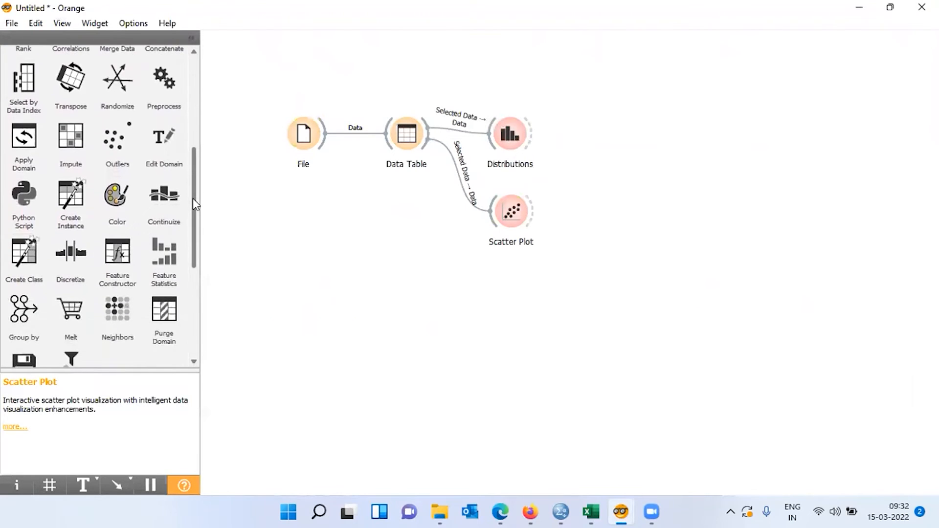
pyautogui.click(123, 268)
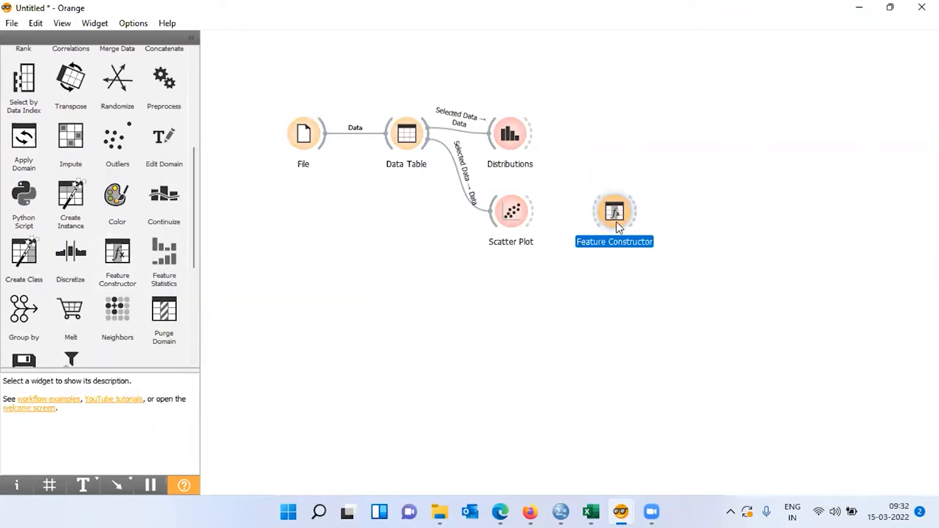
pyautogui.moveTo(613, 223); pyautogui.dragTo(515, 293)
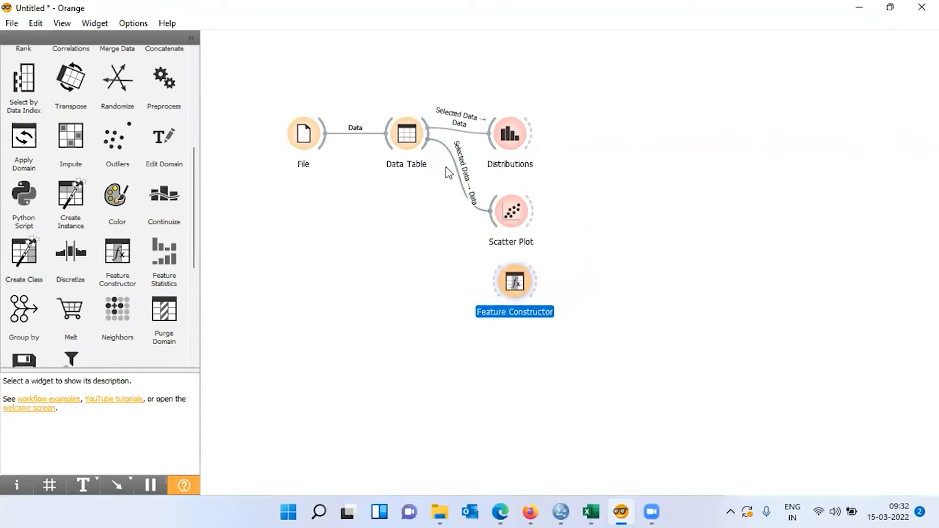
pyautogui.moveTo(429, 143); pyautogui.dragTo(504, 284)
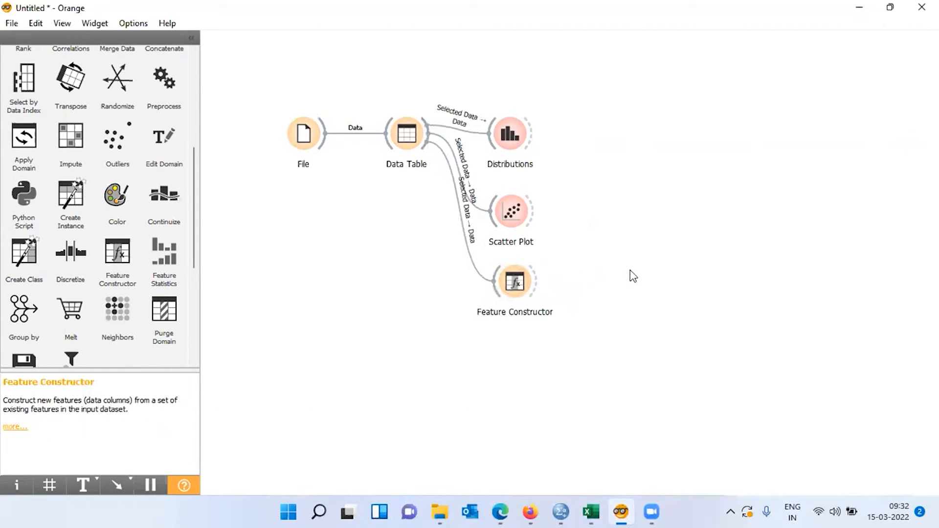
pyautogui.doubleClick(529, 283)
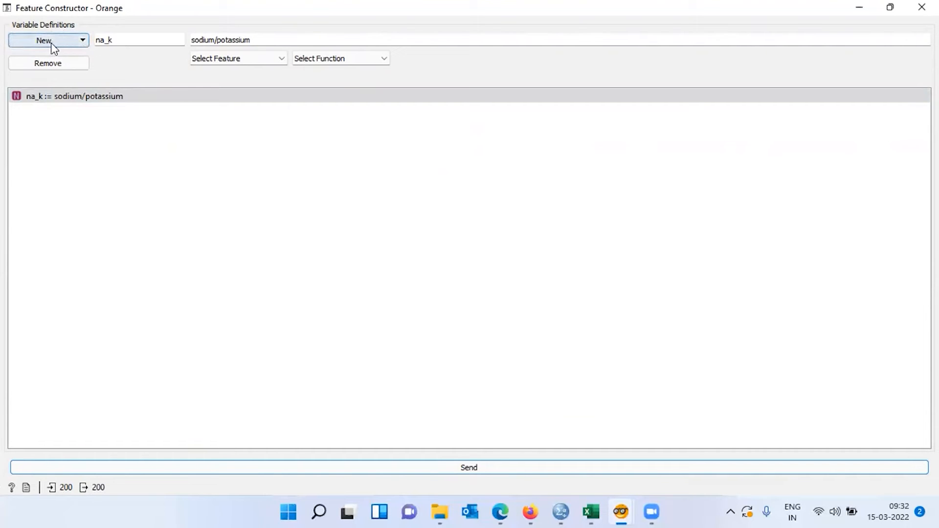
# Step: Check the na_k feature defined as sodium/potassium, send it to the output and close the Feature Constructor
pyautogui.click(123, 41)
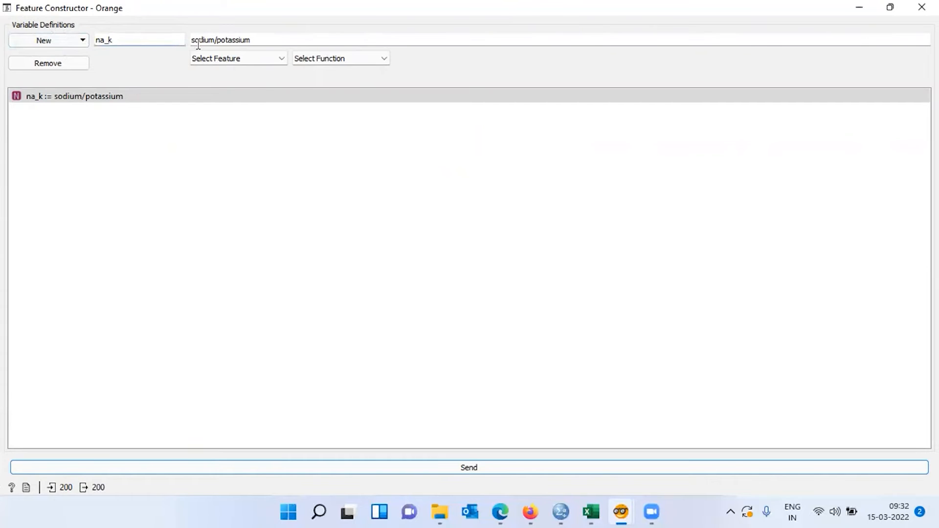
pyautogui.click(269, 41)
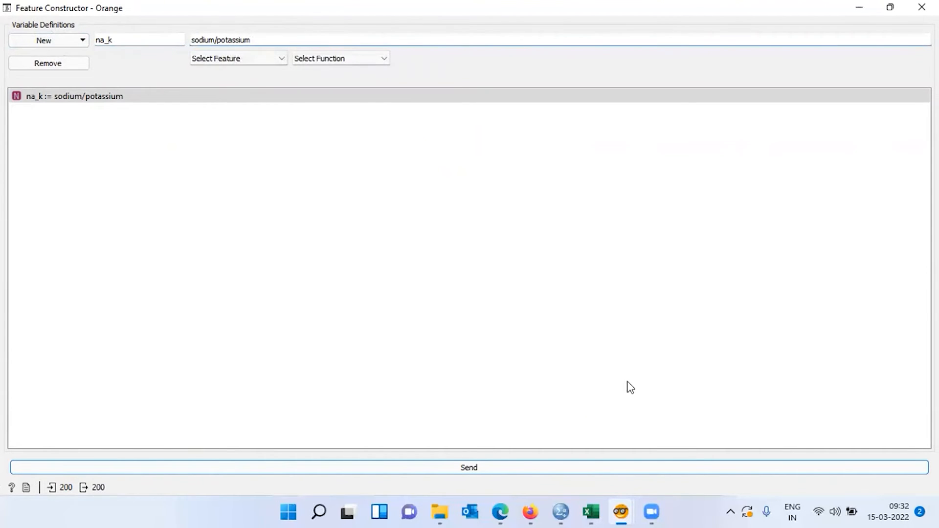
pyautogui.click(510, 473)
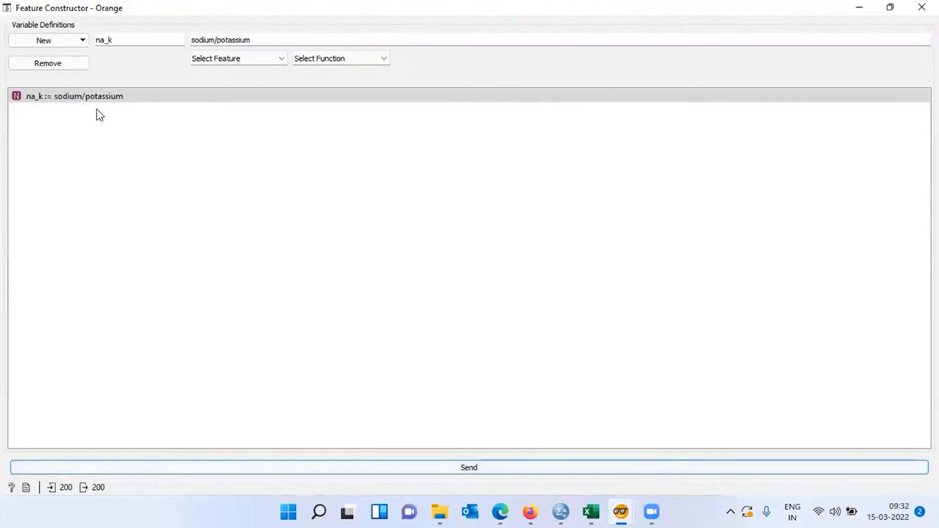
pyautogui.click(86, 101)
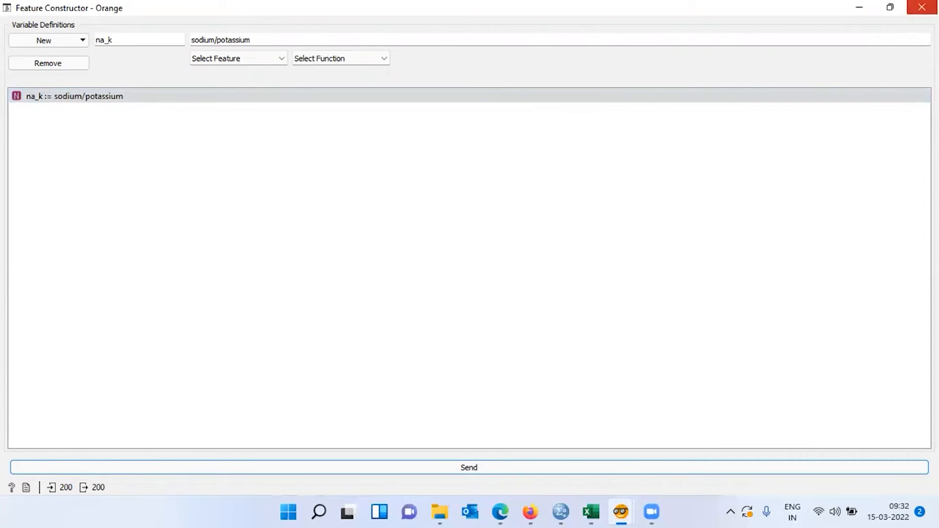
pyautogui.click(922, 7)
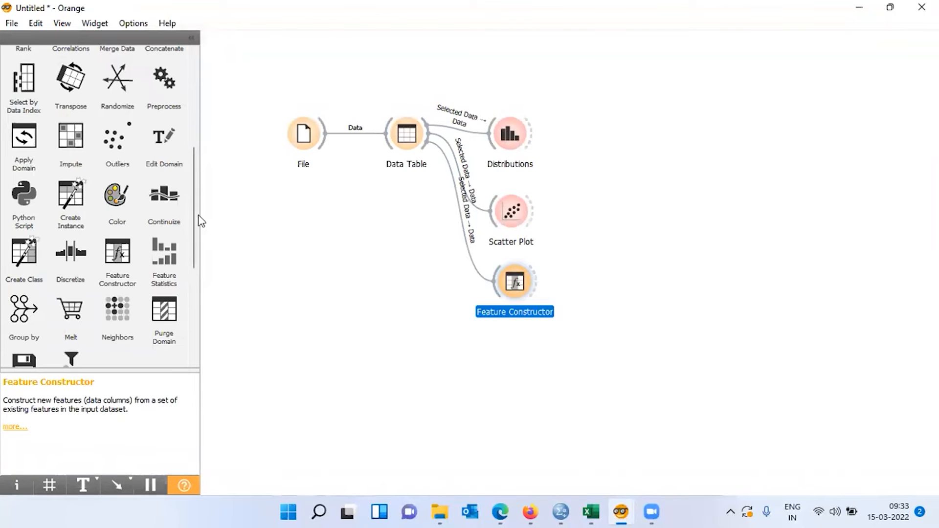
# Step: Add a second Data Table widget and connect the Feature Constructor's output to it
pyautogui.scroll(3, 196, 218)
pyautogui.scroll(3, 204, 149)
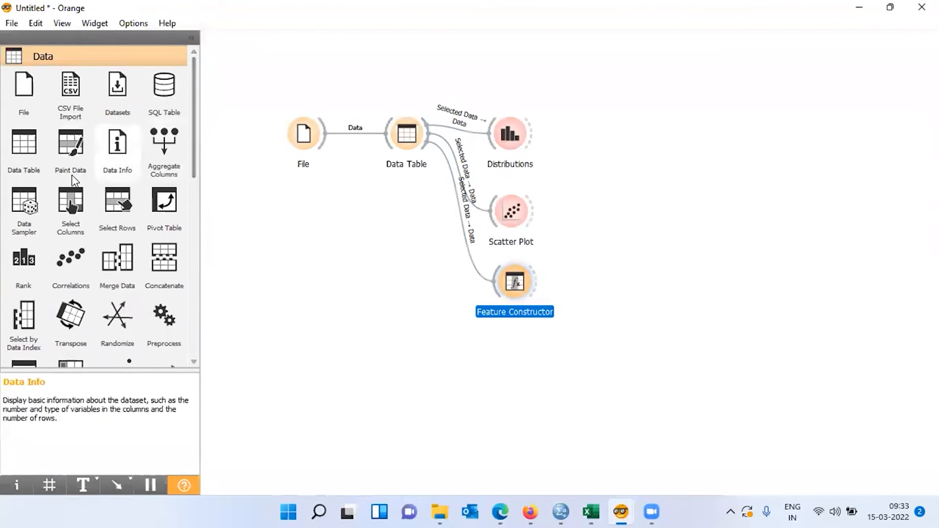
pyautogui.click(32, 155)
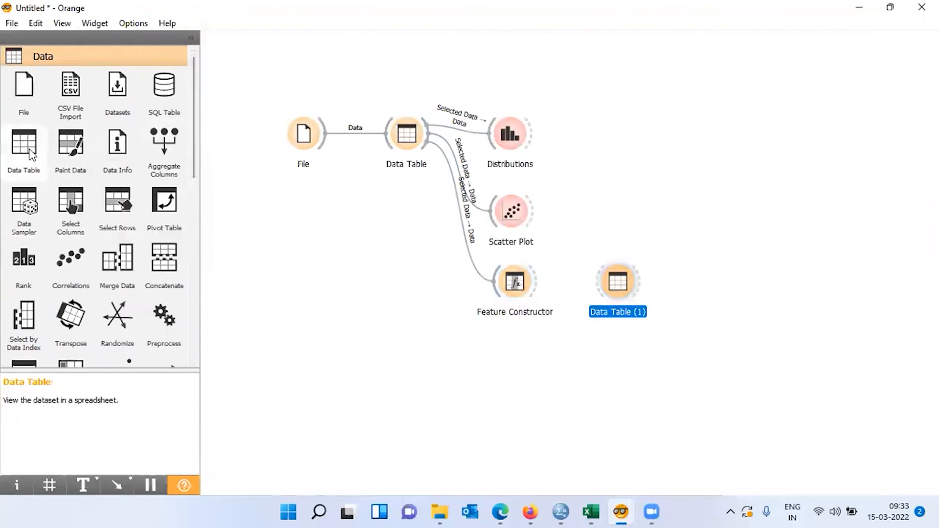
pyautogui.moveTo(533, 285); pyautogui.dragTo(599, 291)
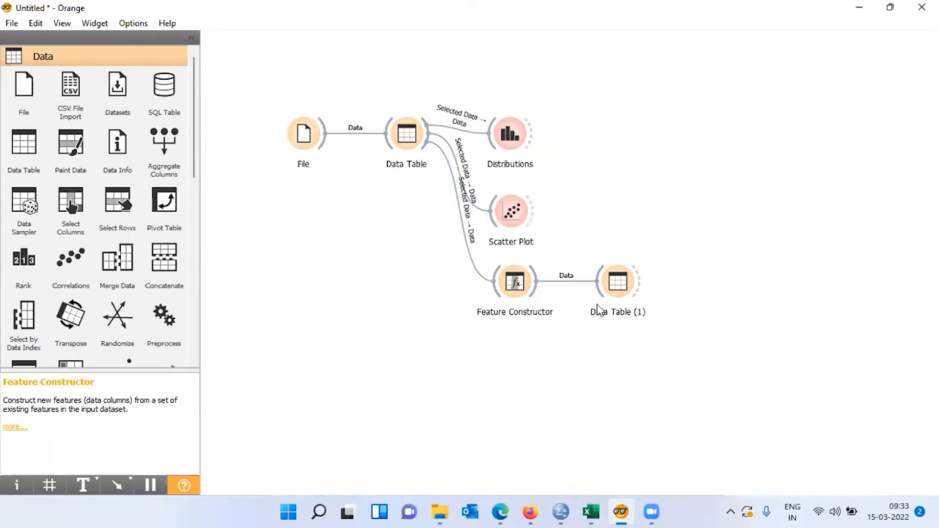
# Step: Open the second Data Table, examine the new na_k column and close the table
pyautogui.doubleClick(626, 295)
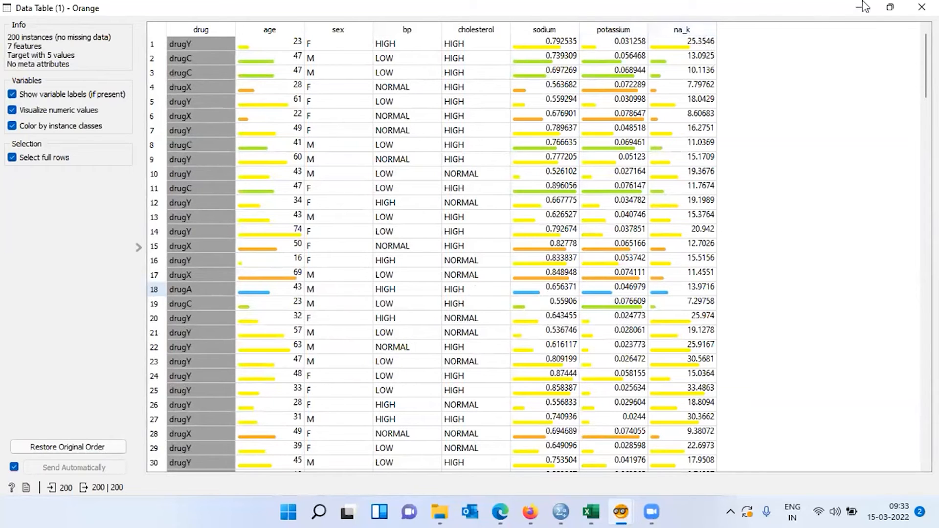
pyautogui.click(922, 7)
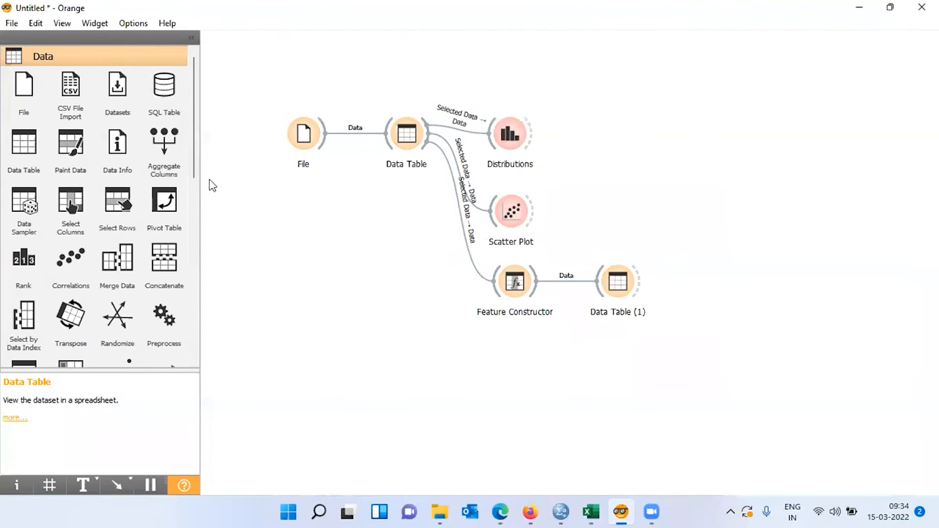
# Step: Add a second Distributions widget and connect the second Data Table's selected data to it
pyautogui.moveTo(194, 167); pyautogui.dragTo(206, 345)
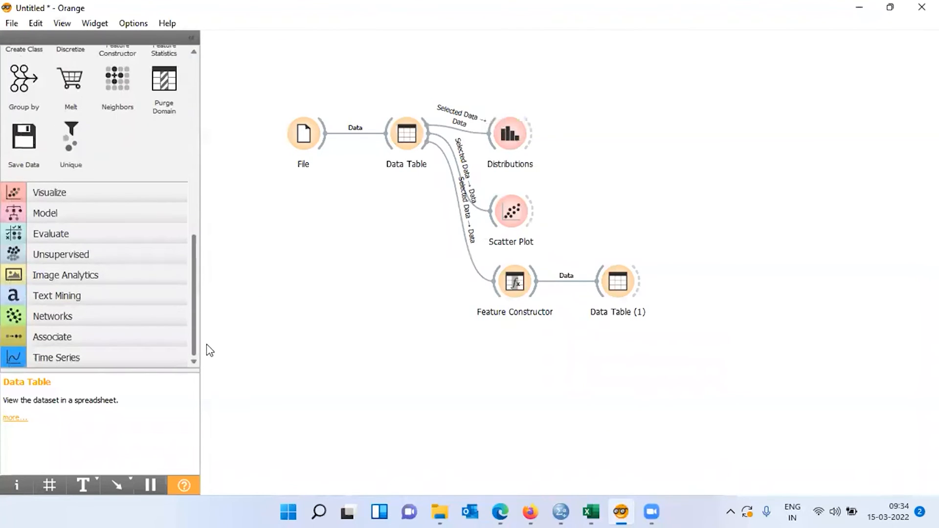
pyautogui.click(106, 204)
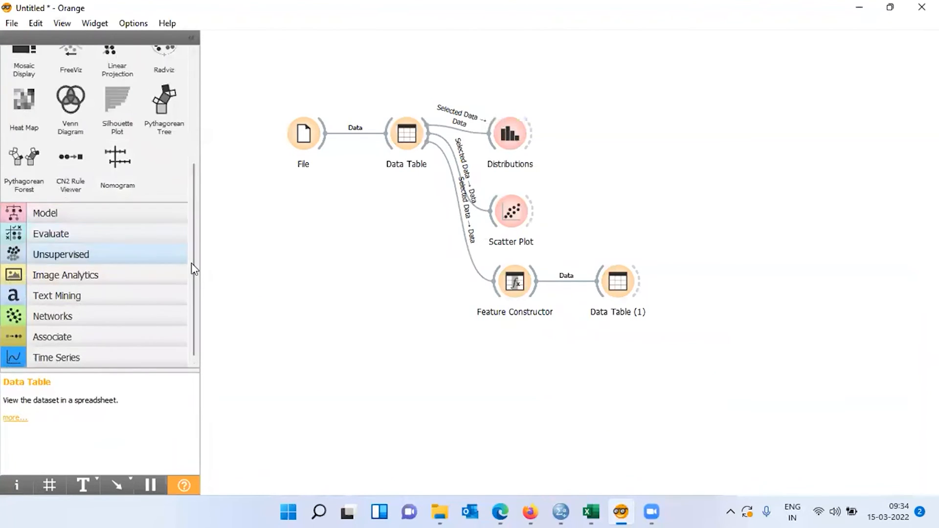
pyautogui.moveTo(195, 269); pyautogui.dragTo(199, 162)
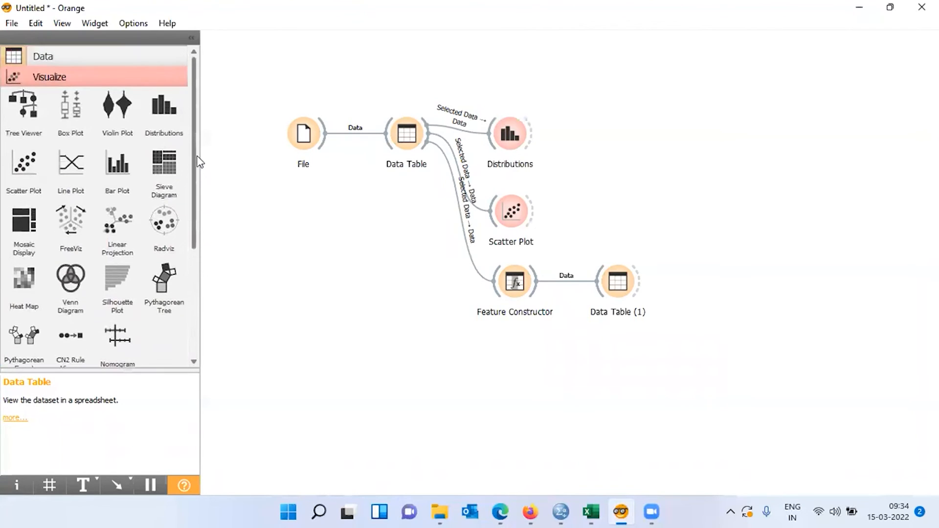
pyautogui.click(164, 107)
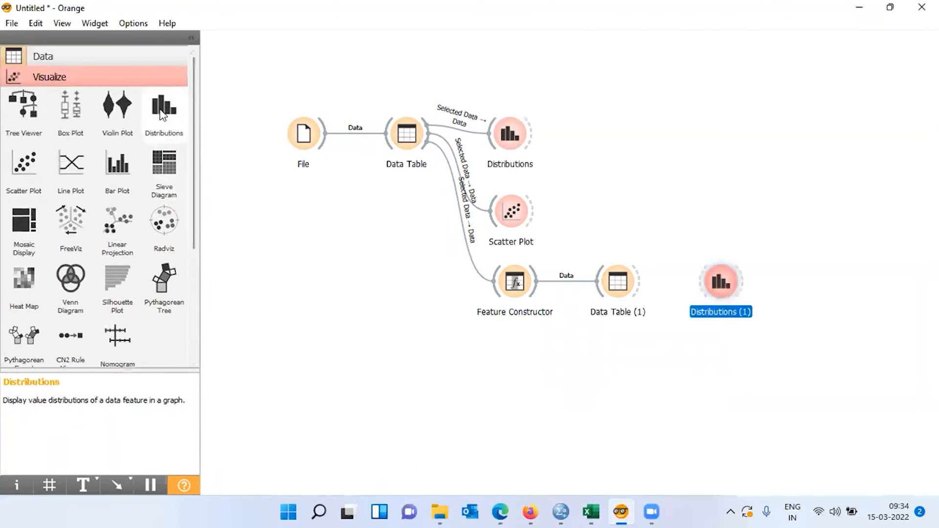
pyautogui.moveTo(641, 284); pyautogui.dragTo(700, 280)
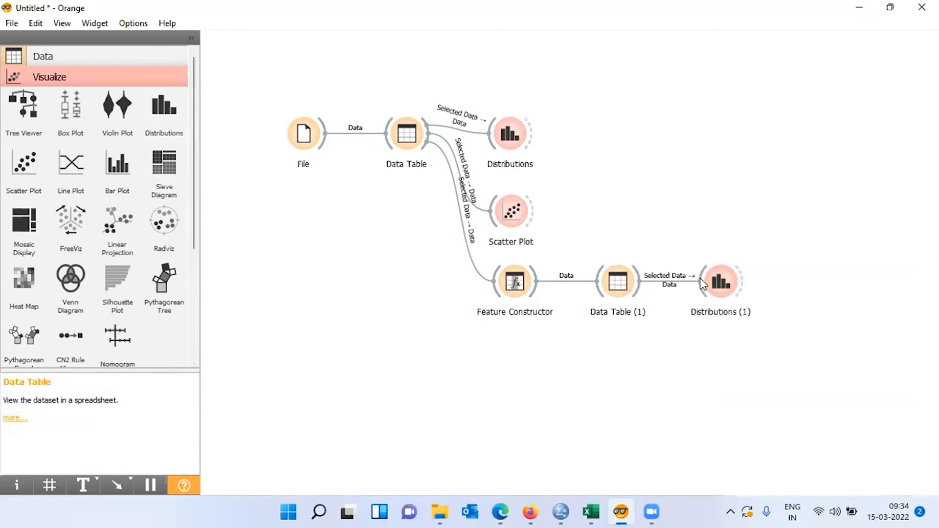
# Step: Open the second Distributions widget and set the na_k histogram's bin width to 1
pyautogui.doubleClick(728, 288)
pyautogui.click(565, 133)
pyautogui.click(574, 454)
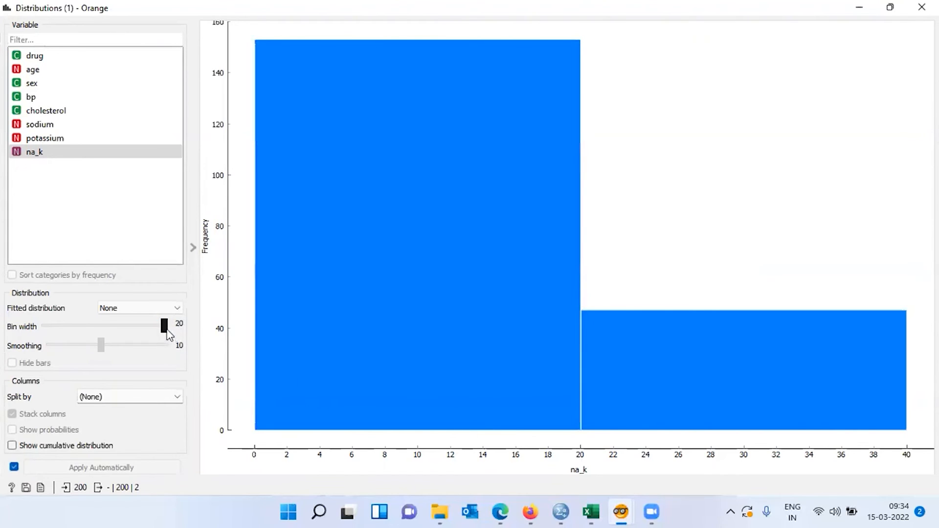
pyautogui.moveTo(163, 329); pyautogui.dragTo(163, 329)
pyautogui.moveTo(164, 329); pyautogui.dragTo(39, 331)
pyautogui.click(388, 336)
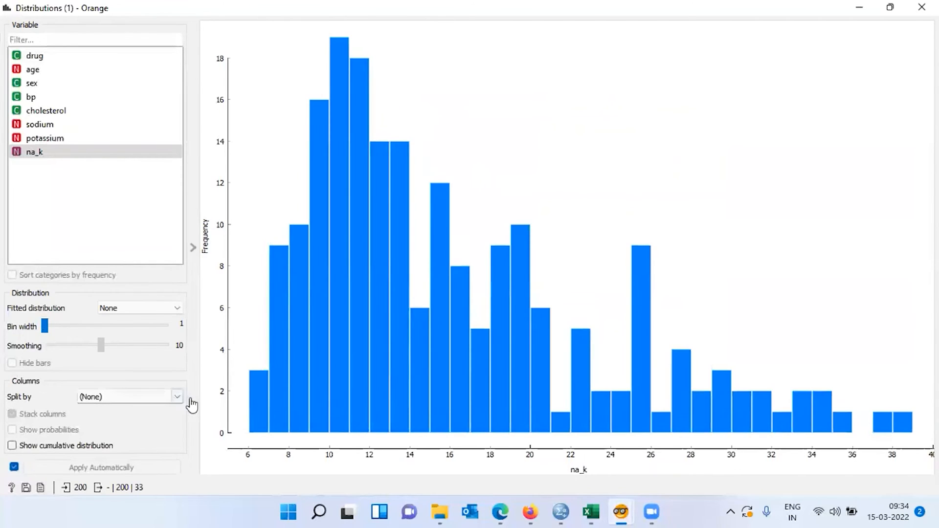
# Step: Split the na_k histogram by drug and inspect the drug breakdown of the bar between 14 and 15
pyautogui.click(177, 399)
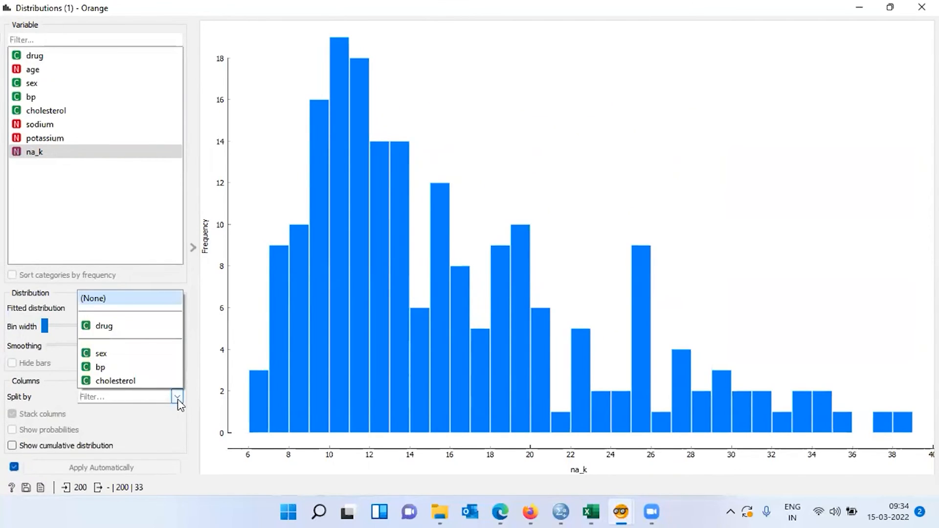
pyautogui.click(126, 328)
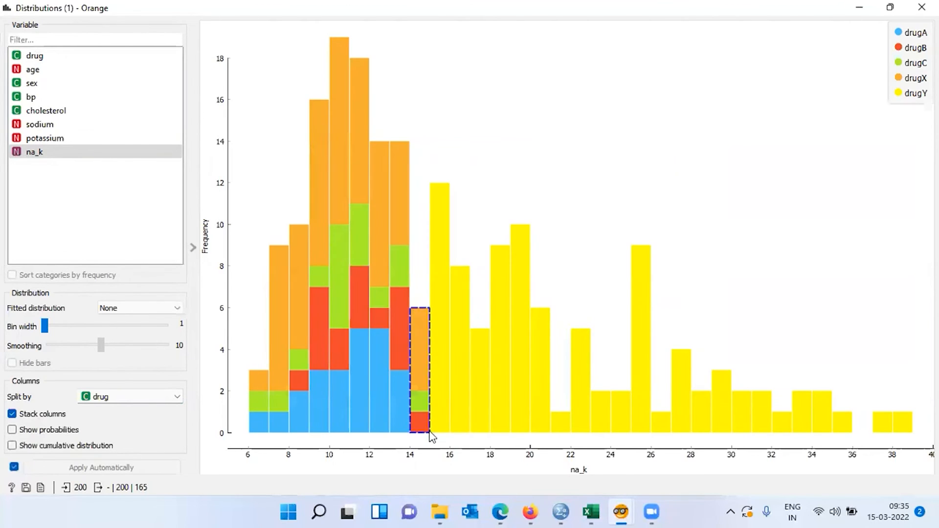
pyautogui.moveTo(431, 435)
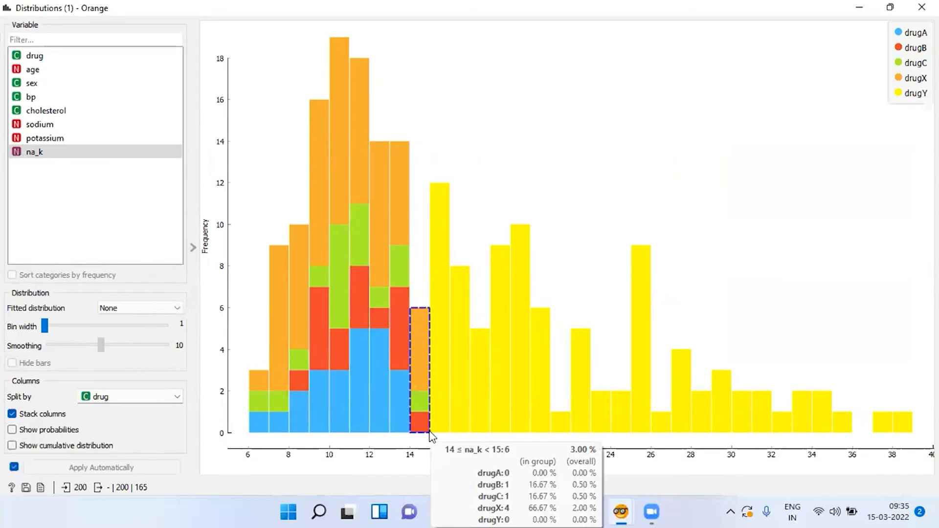